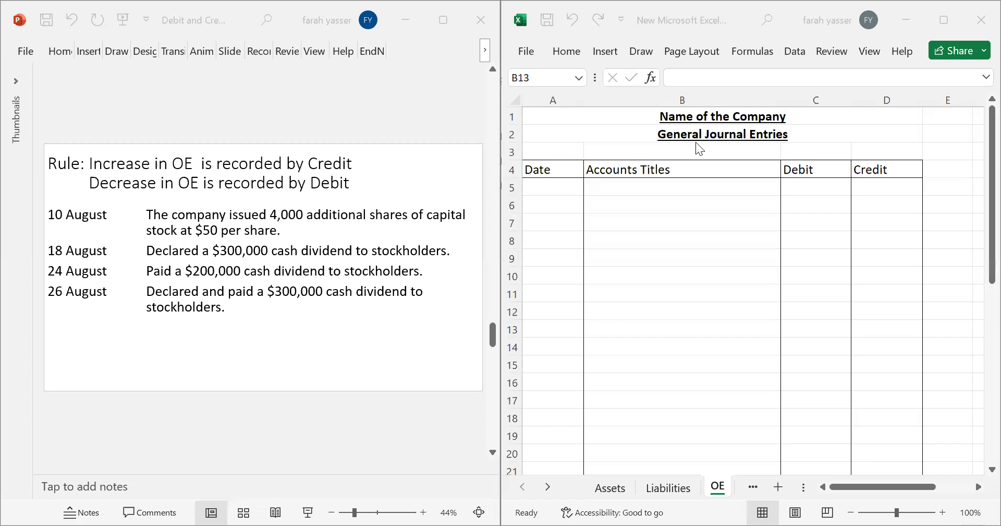
Step: Review the headings and the Date, Accounts Titles, Debit and Credit columns of the blank general journal on the OE sheet
click(727, 137)
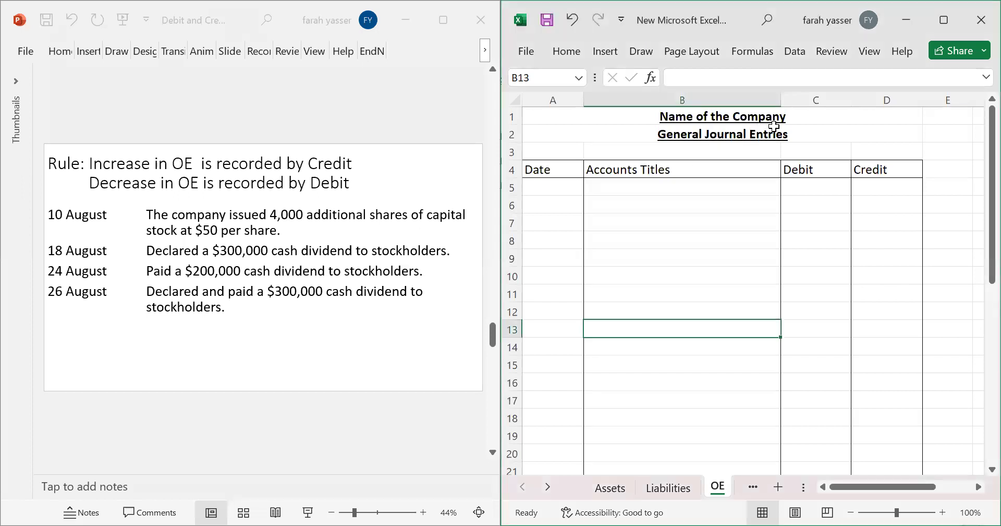
click(559, 166)
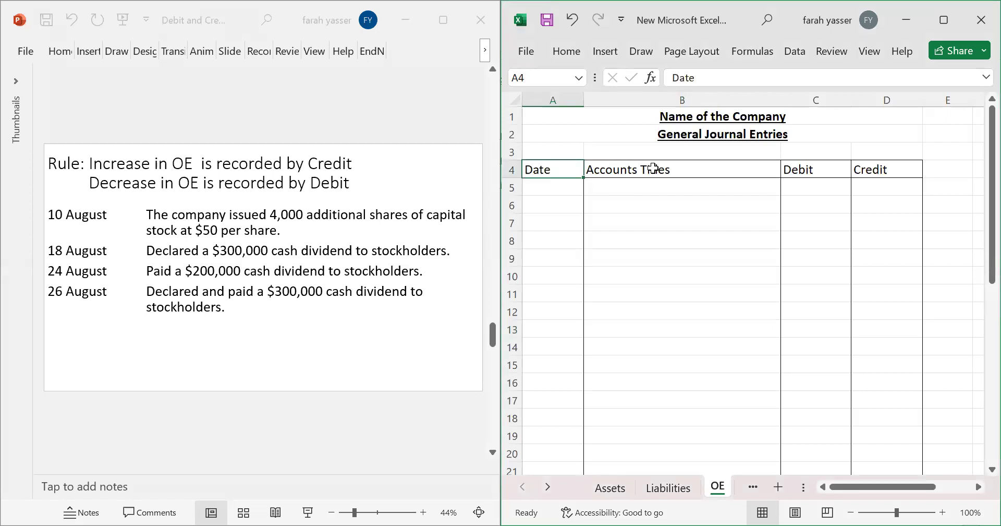
click(664, 207)
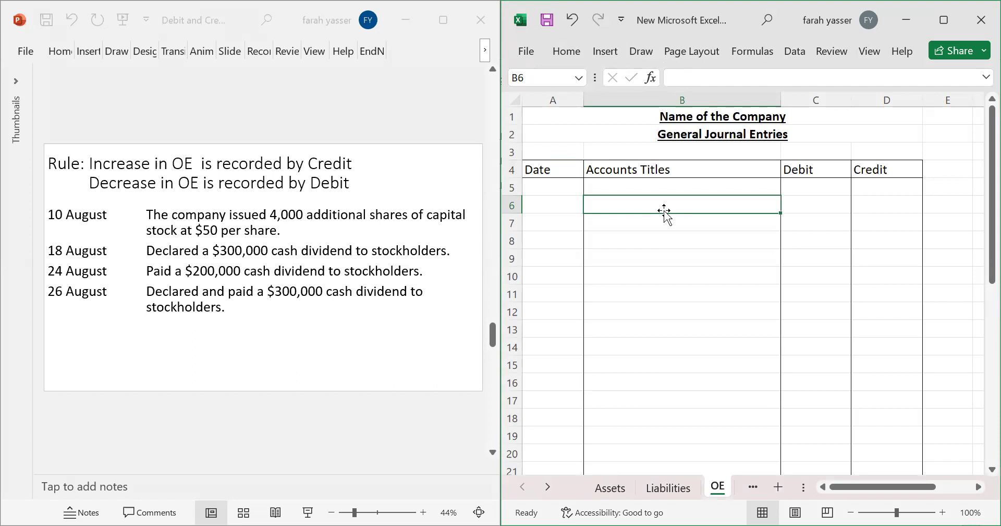
click(805, 198)
click(902, 191)
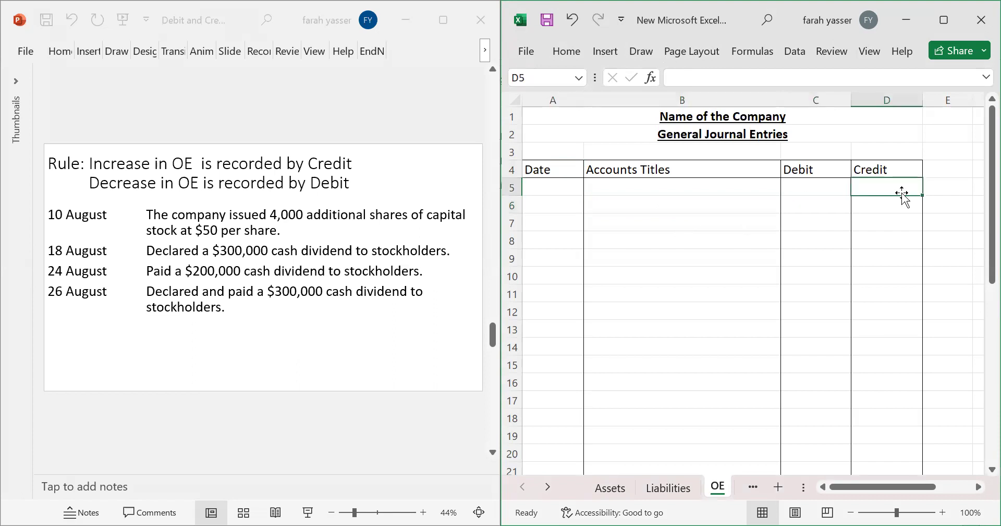
click(560, 187)
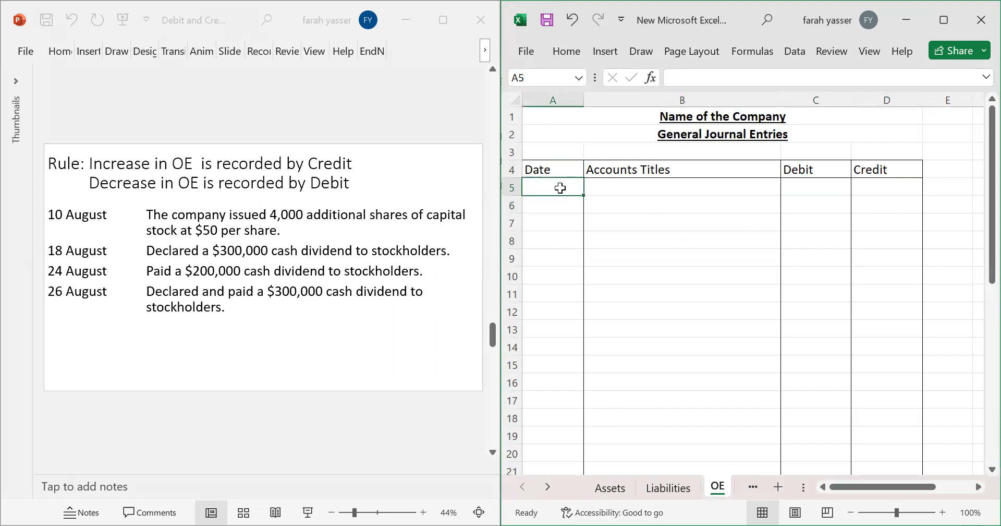
click(600, 194)
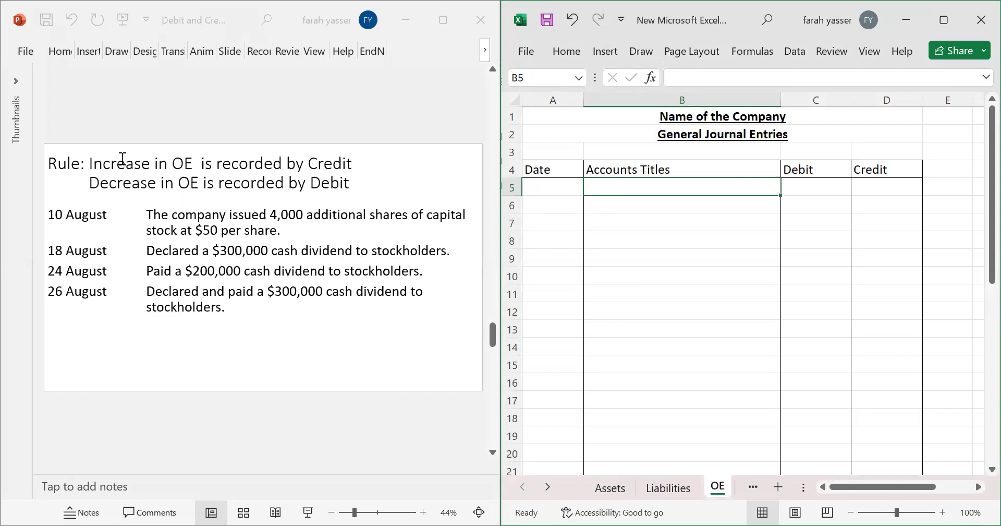
Step: Switch to the PowerPoint slide and examine the owners' equity debit and credit rule and the 10 August share issue
click(151, 178)
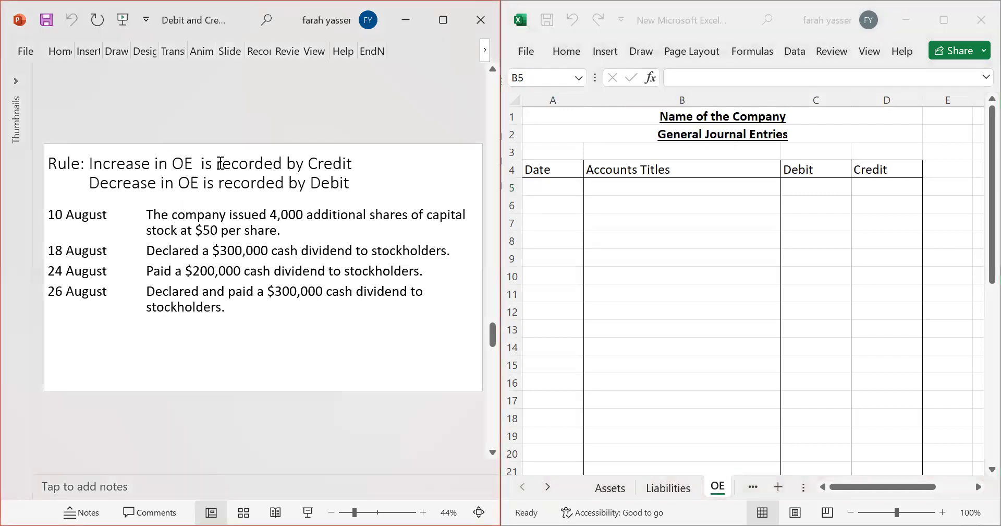
click(330, 165)
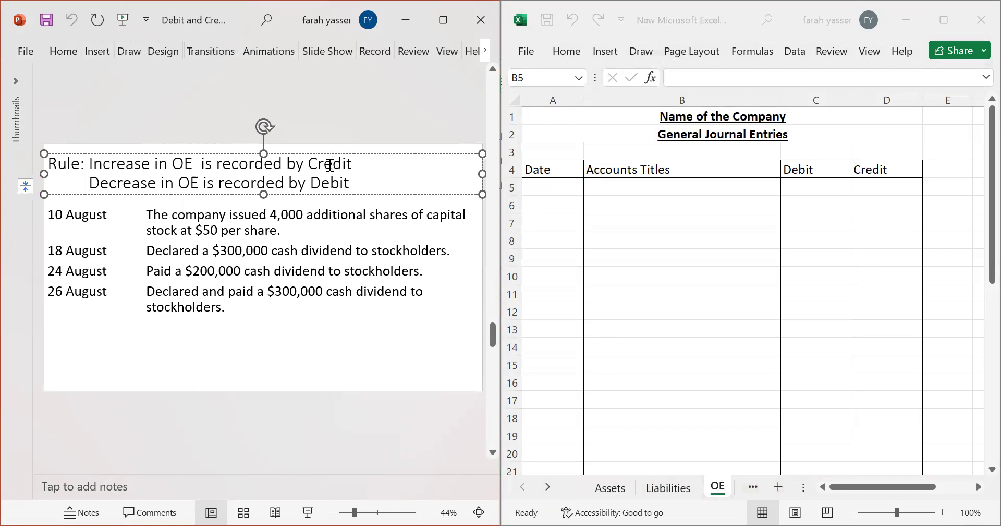
click(146, 184)
click(339, 184)
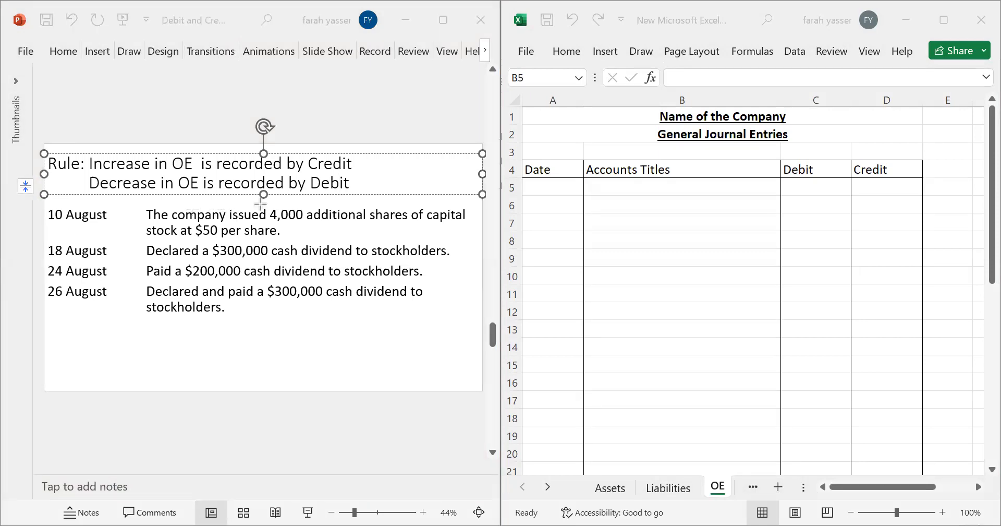
drag(225, 206, 464, 224)
drag(175, 225, 287, 241)
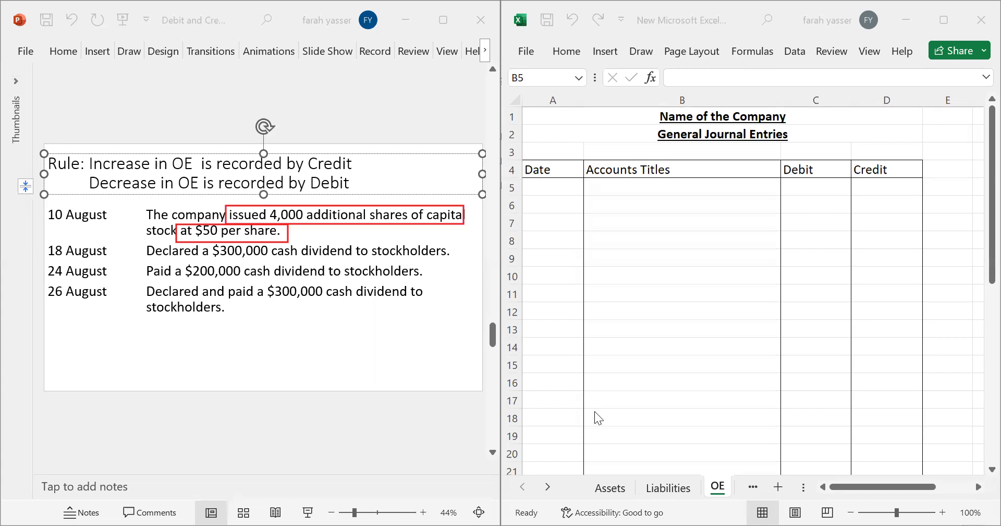
Step: Switch to Excel and note the affected accounts below the journal entries: "Cash =" in B19 and "Capital stock" in B20
click(610, 442)
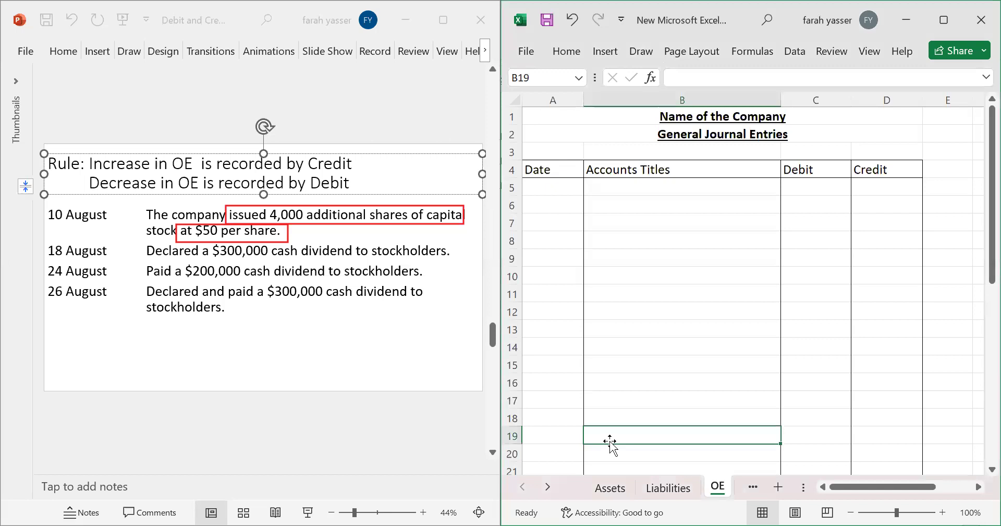
text(Cash)
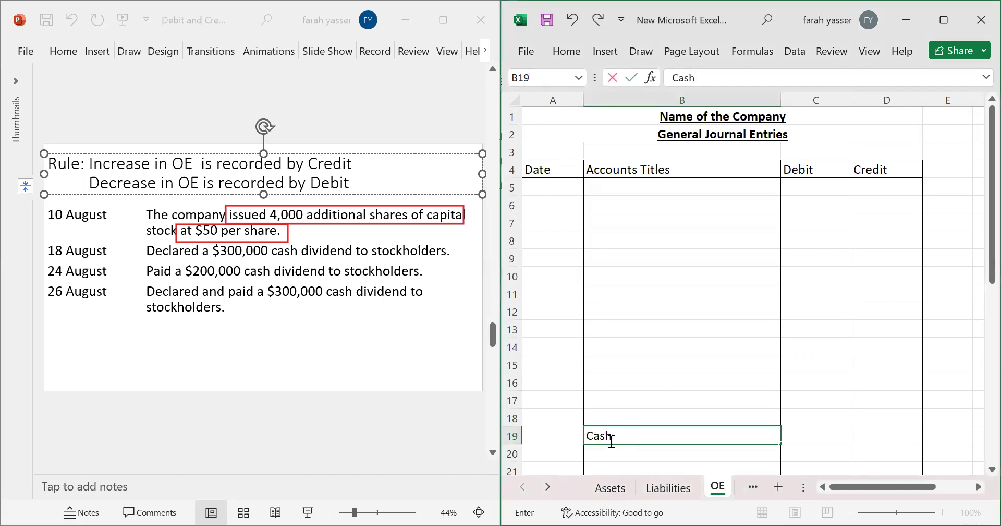
text( =)
key(Tab)
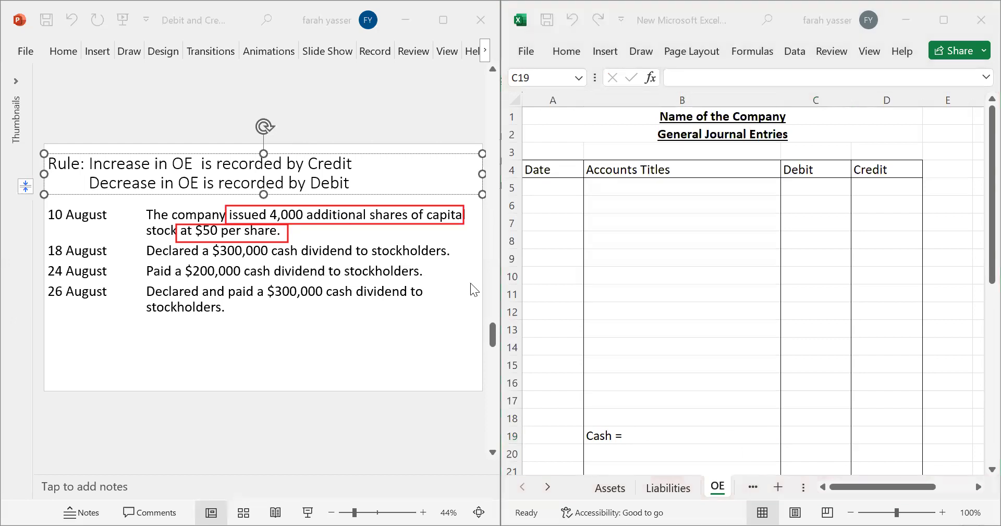
click(815, 440)
click(621, 451)
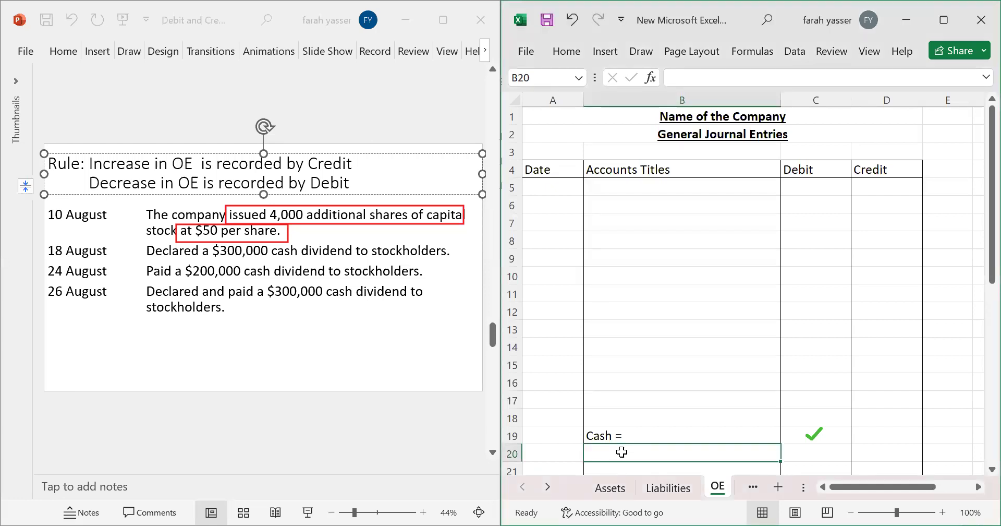
text(Capital stock)
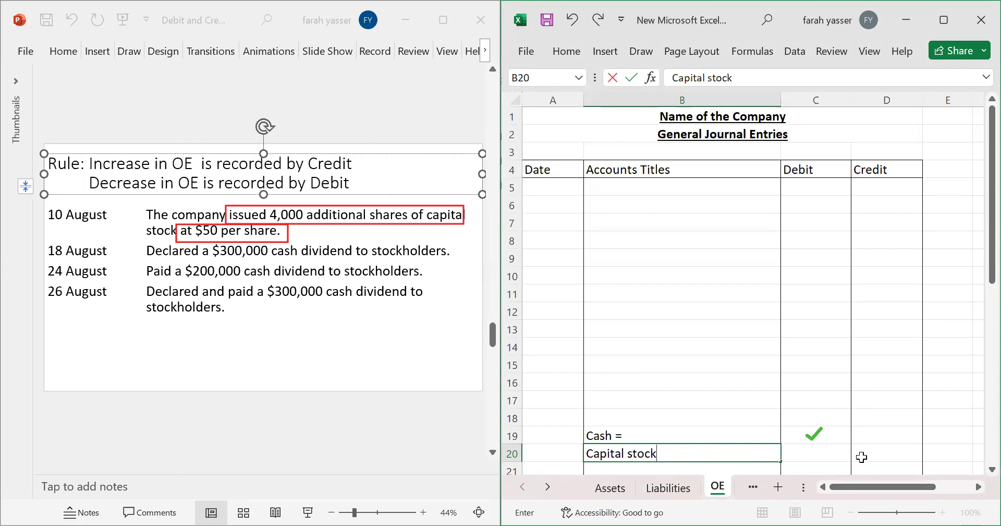
click(887, 450)
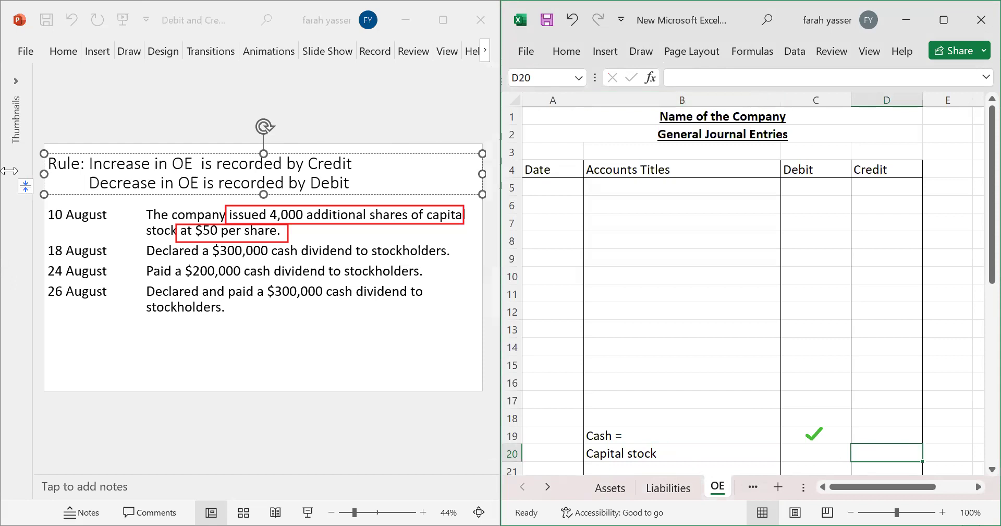
click(331, 155)
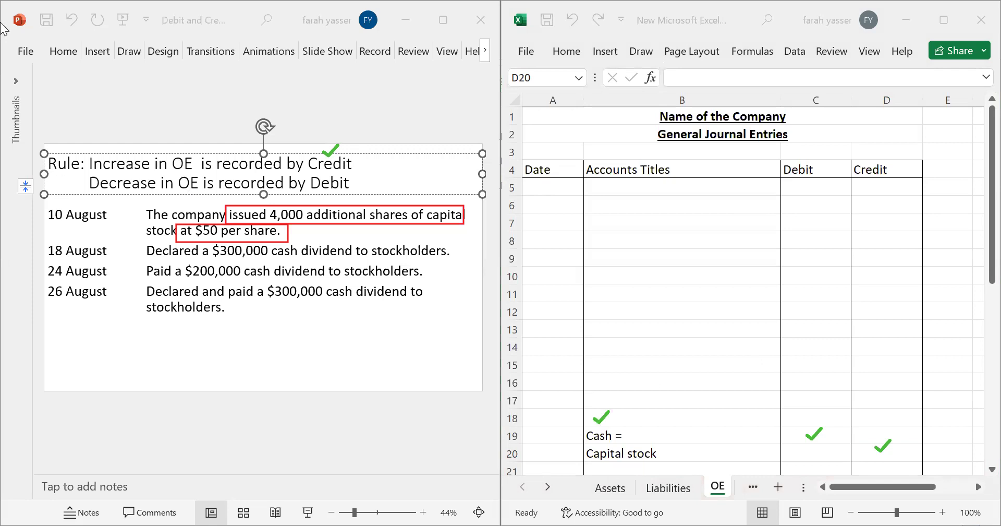
Step: Calculate the share issue amount in B18 with the formula =4000*50
click(628, 420)
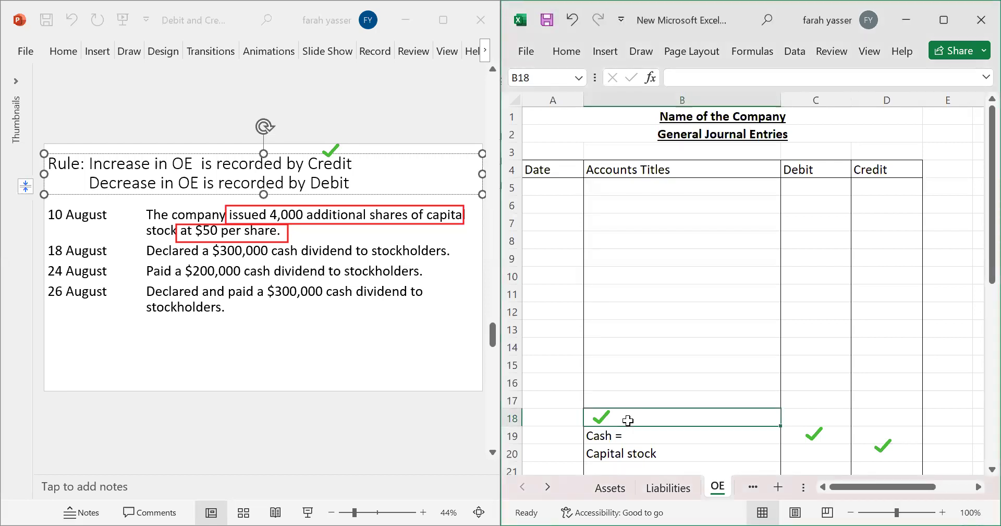
text(4000)
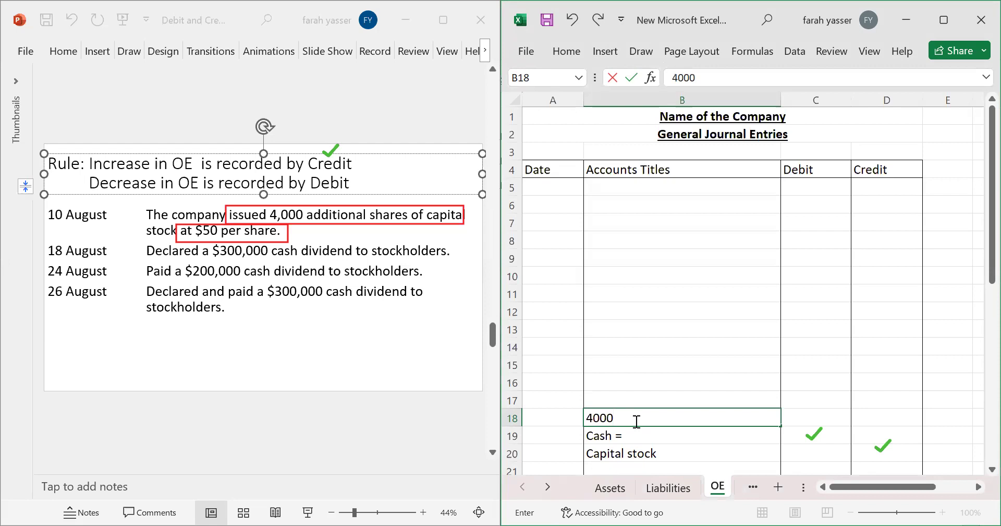
text(*4)
key(BackSpace)
text(50)
click(587, 417)
text(=)
key(Return)
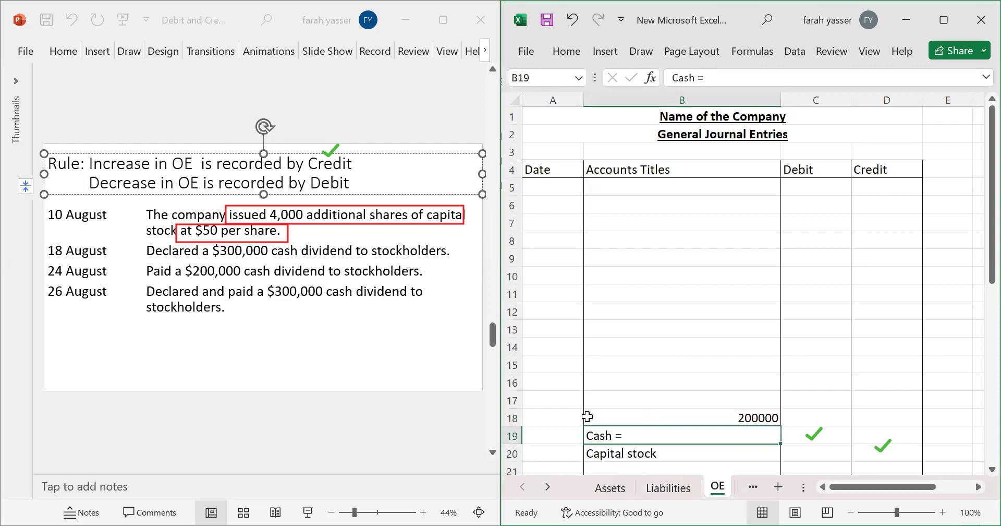
click(757, 417)
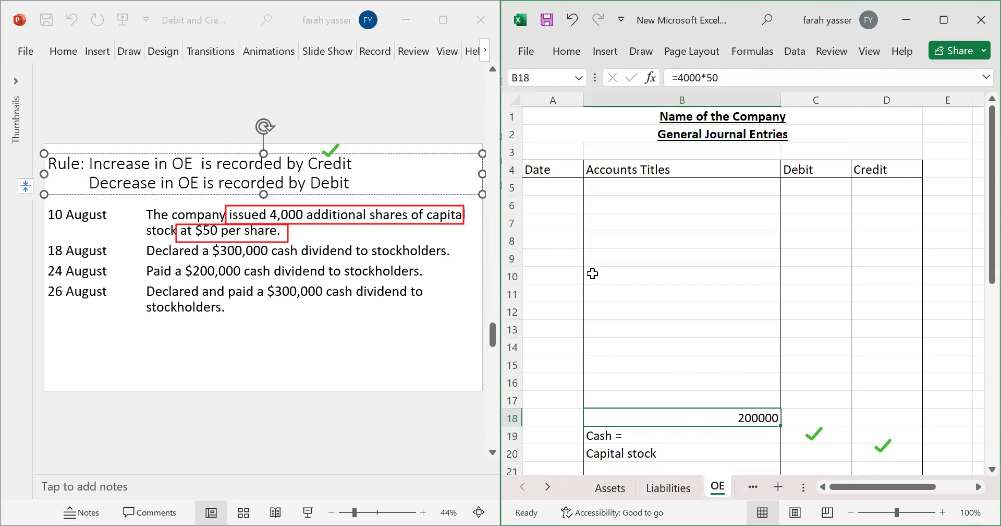
Step: Record the debit line in row 5: date August 10, account Cash, debit amount $200000
click(561, 188)
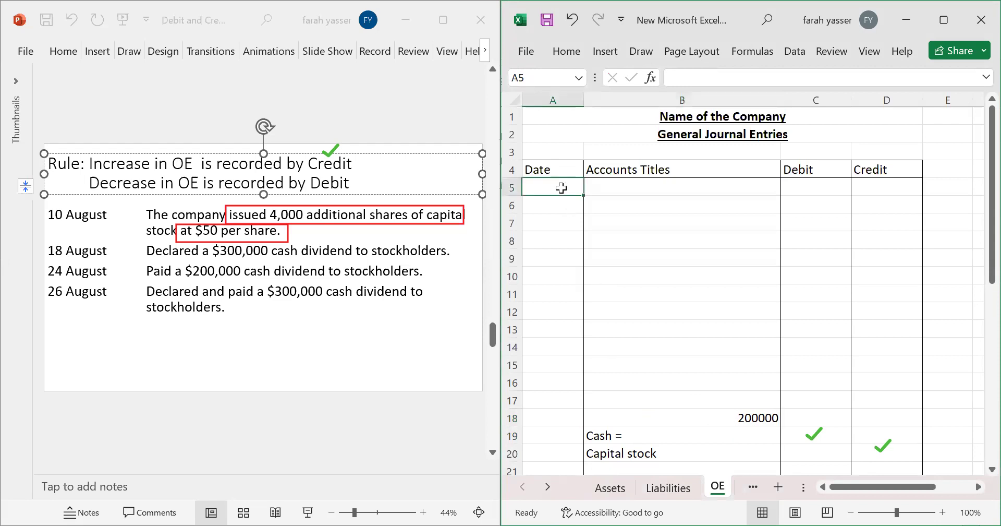
text(August)
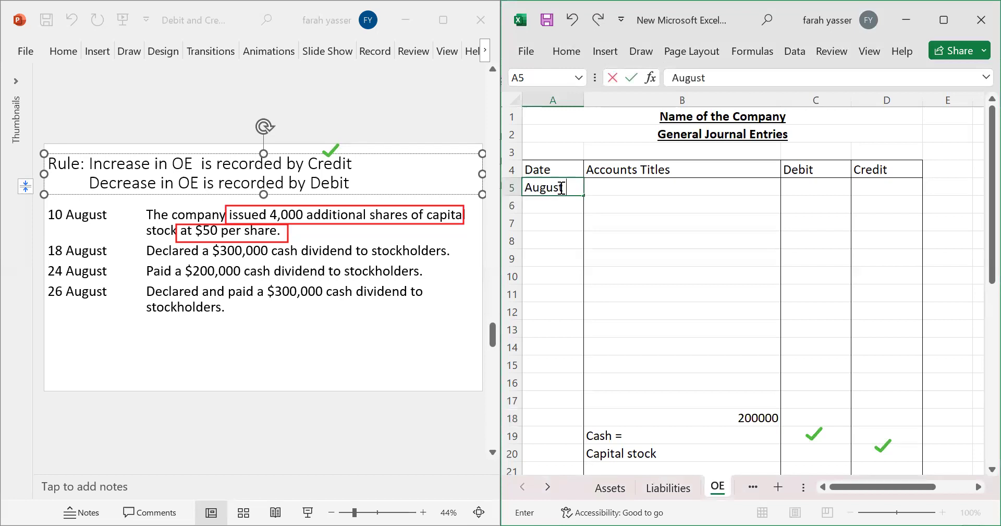
text( 10)
key(Tab)
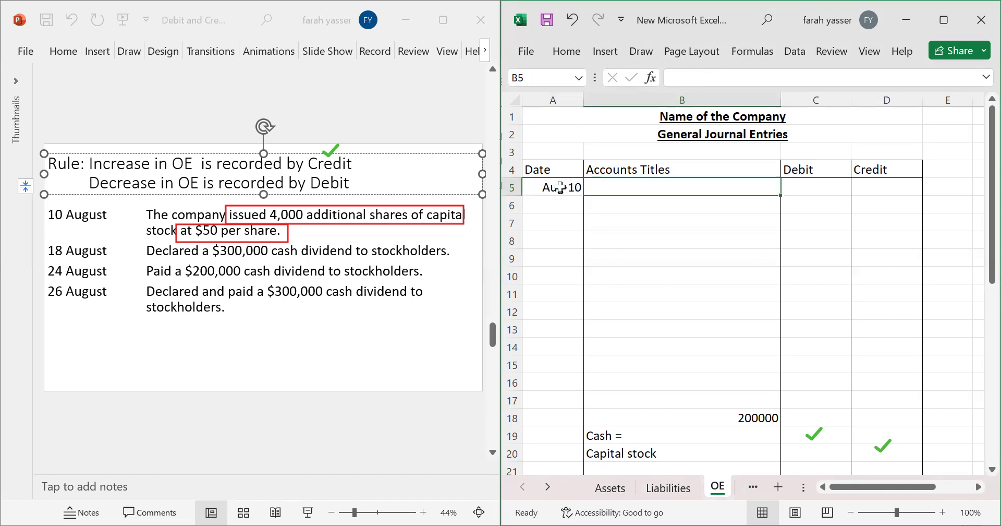
text(Cash)
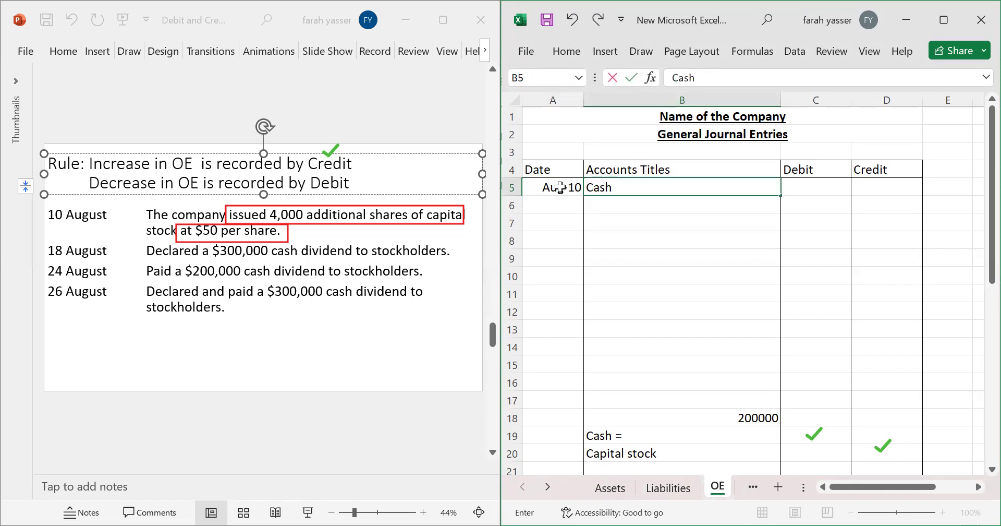
click(829, 184)
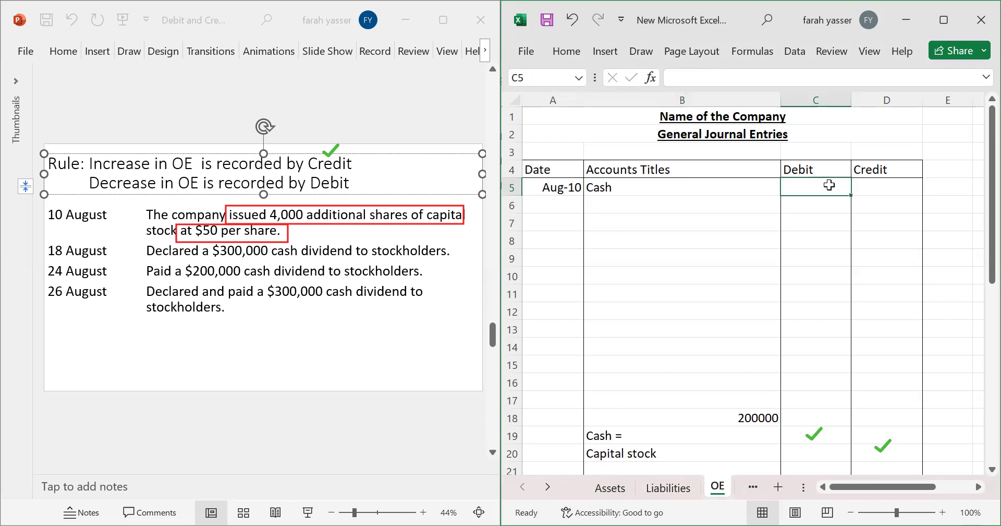
text($2)
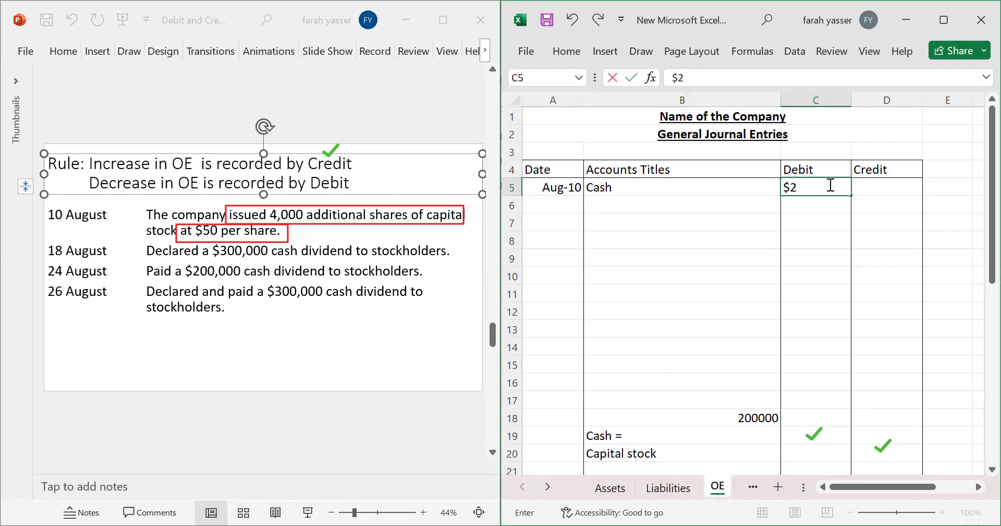
text(00000)
key(Return)
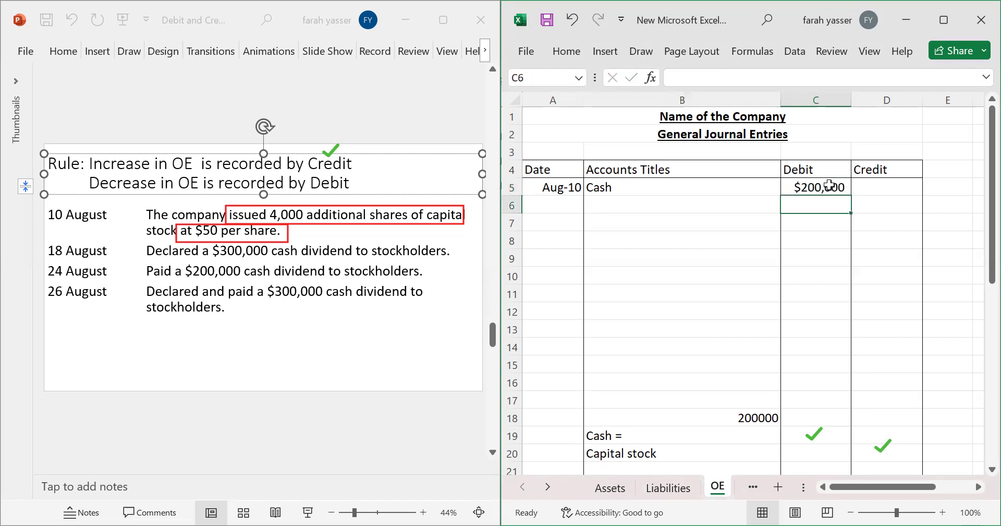
Step: Record the credit line in row 6 with an indented Capital Stock account and a credit amount of $200,000
click(634, 201)
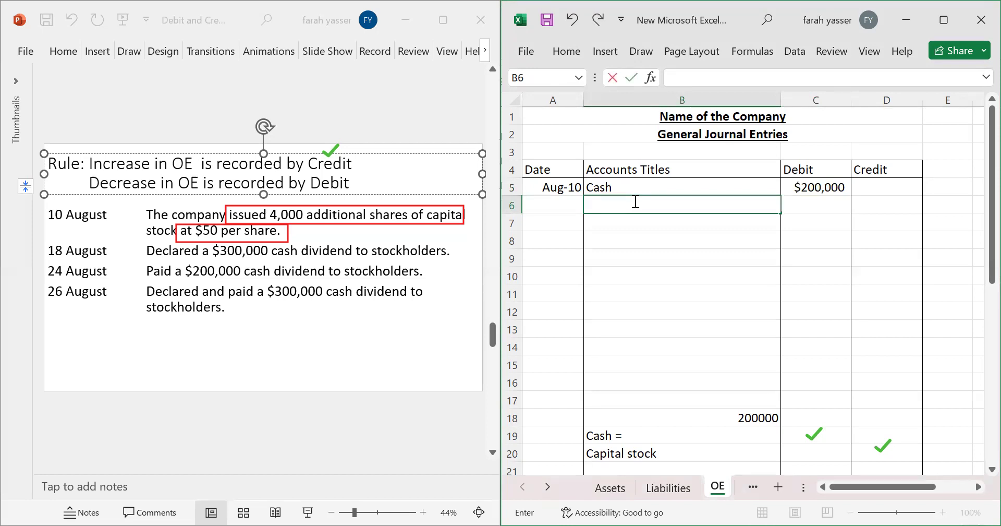
text(Capital Stock)
click(879, 208)
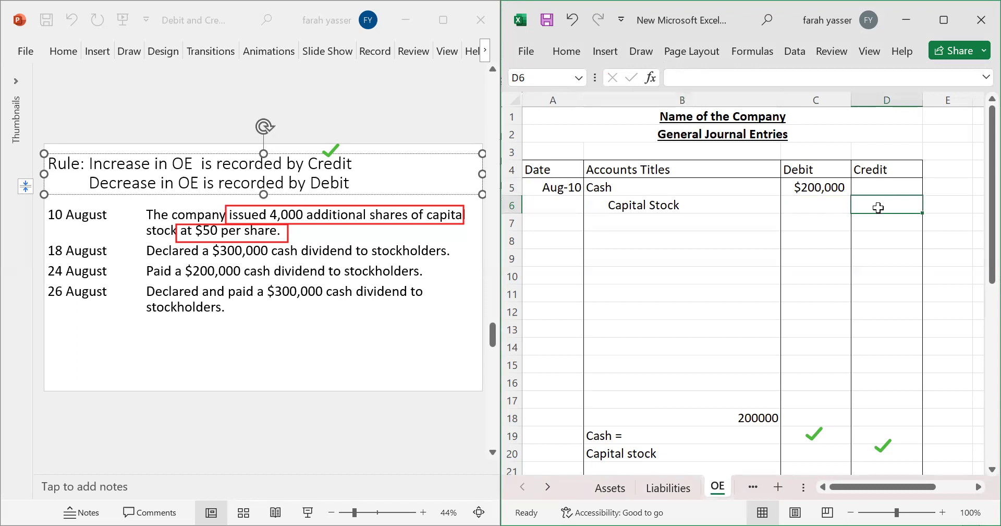
text($200,000)
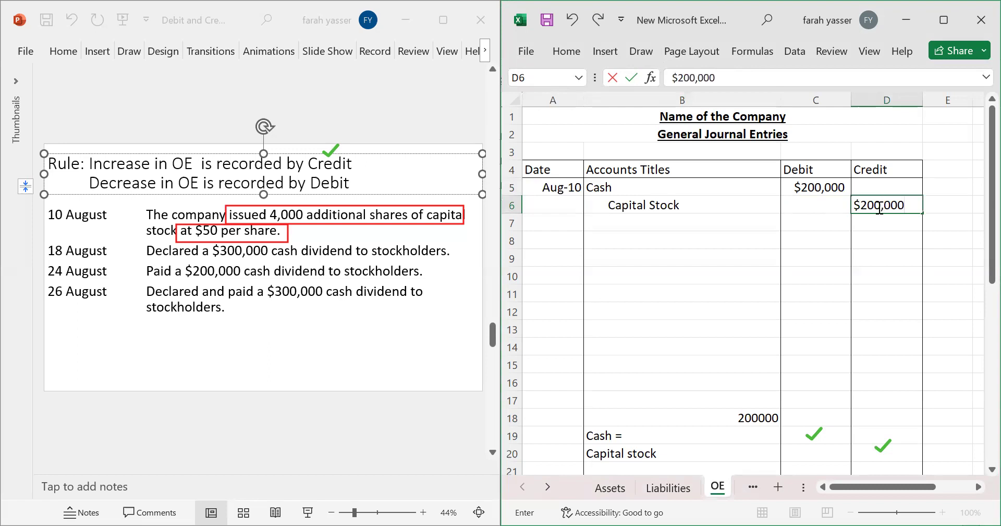
key(Return)
Step: Close the entry with a dashed separator line in B7, accepting the suggested correction that stores it as text
click(649, 227)
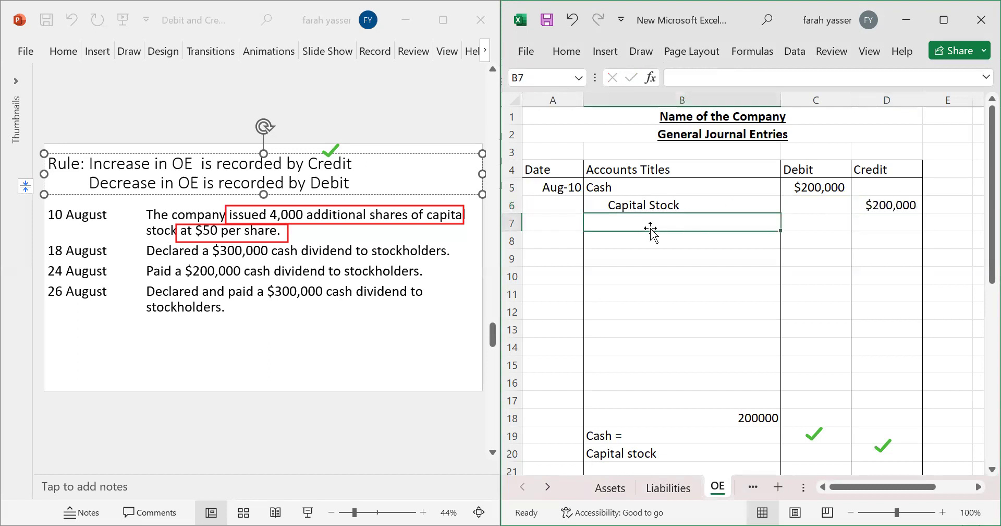
text(--------------------------------------------)
key(Return)
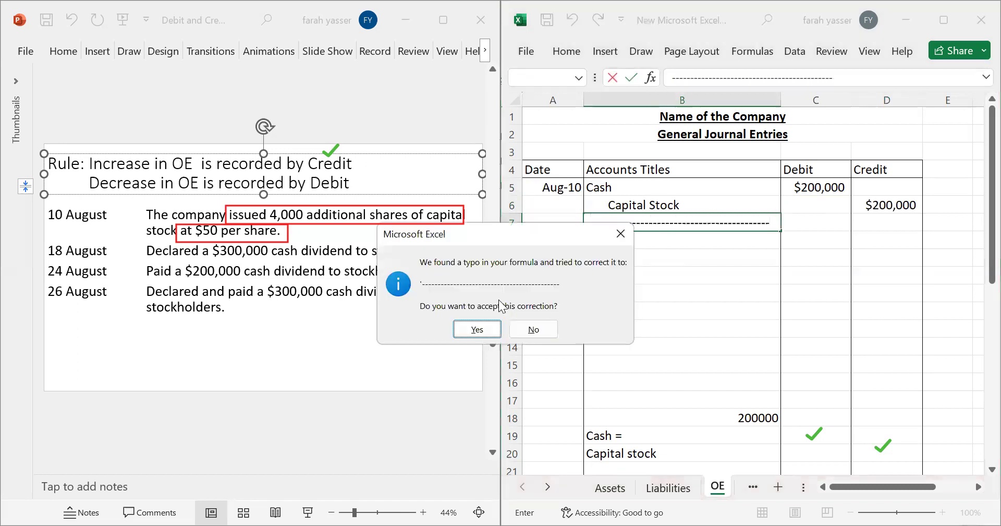
click(490, 328)
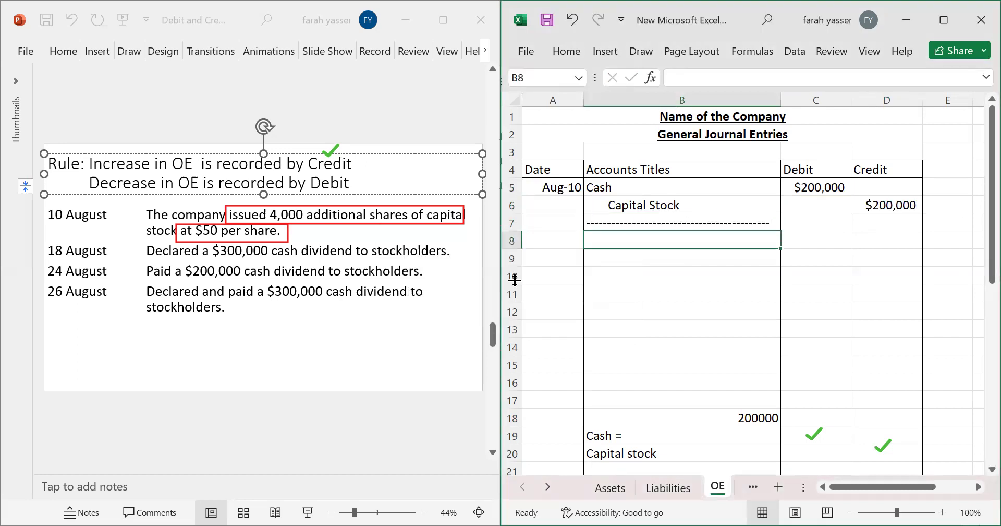
click(556, 240)
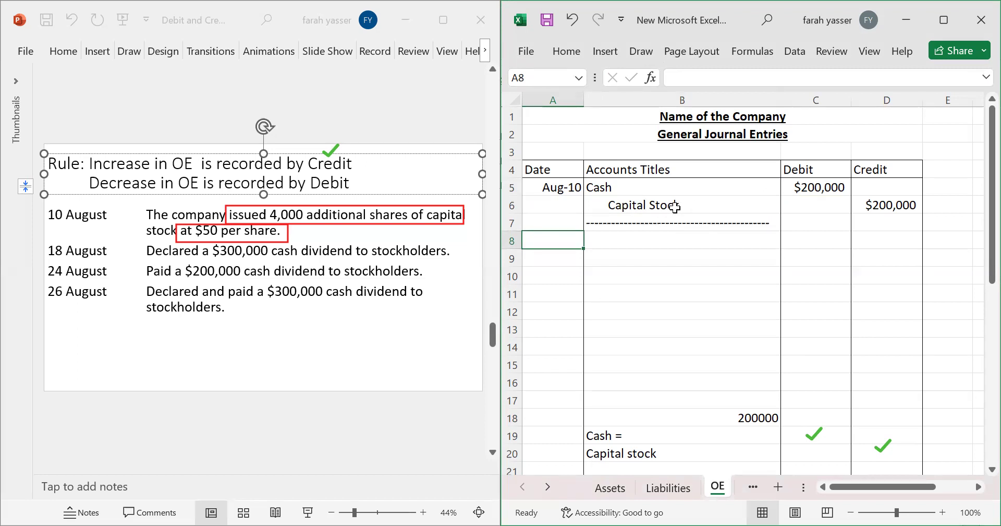
click(890, 206)
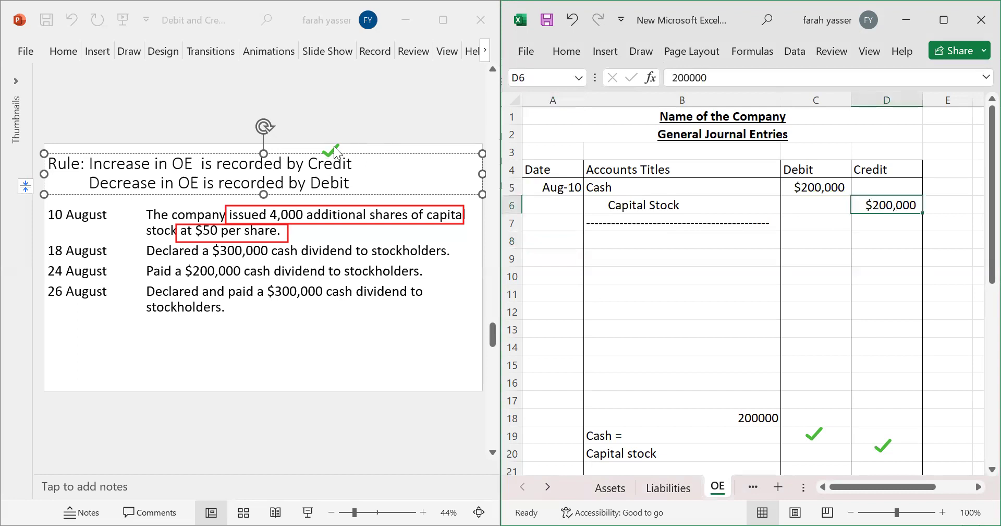
click(7, 21)
key(Escape)
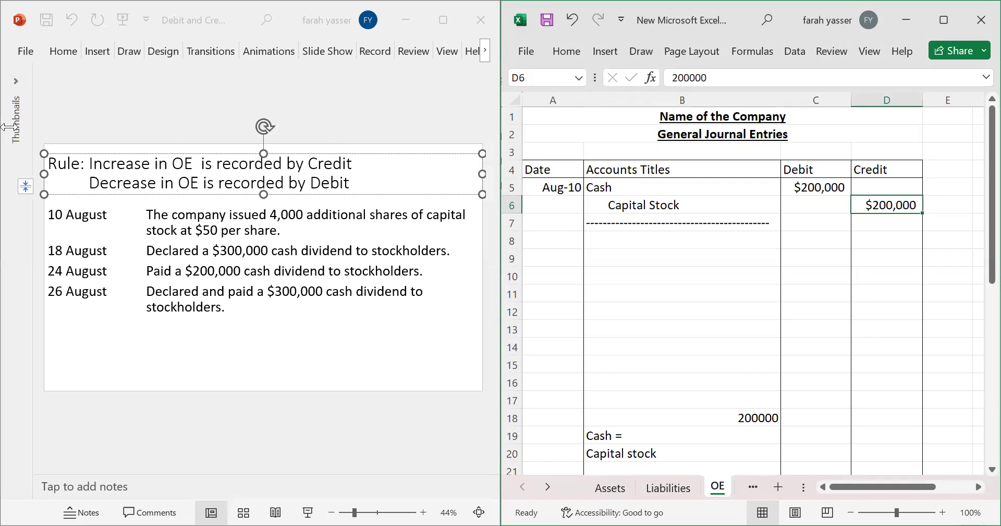
click(190, 240)
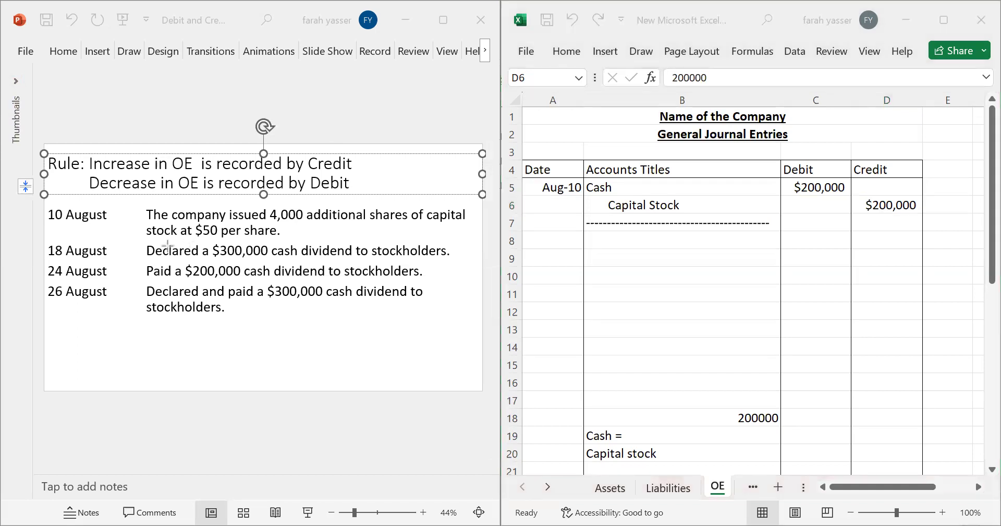
drag(141, 244, 459, 260)
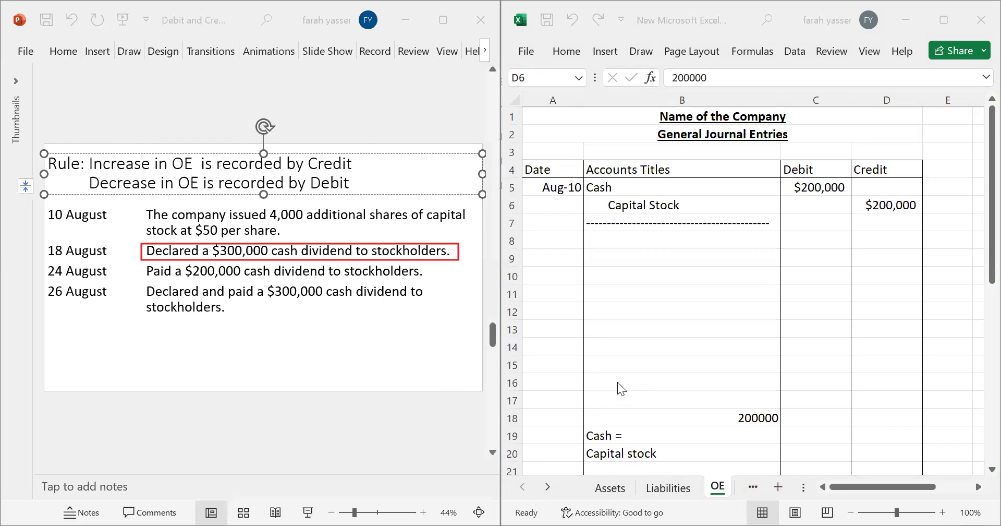
Step: Clear the working notes in B18:B20 and enter the note "Dividends = OE" in B18
drag(605, 416, 695, 454)
key(Delete)
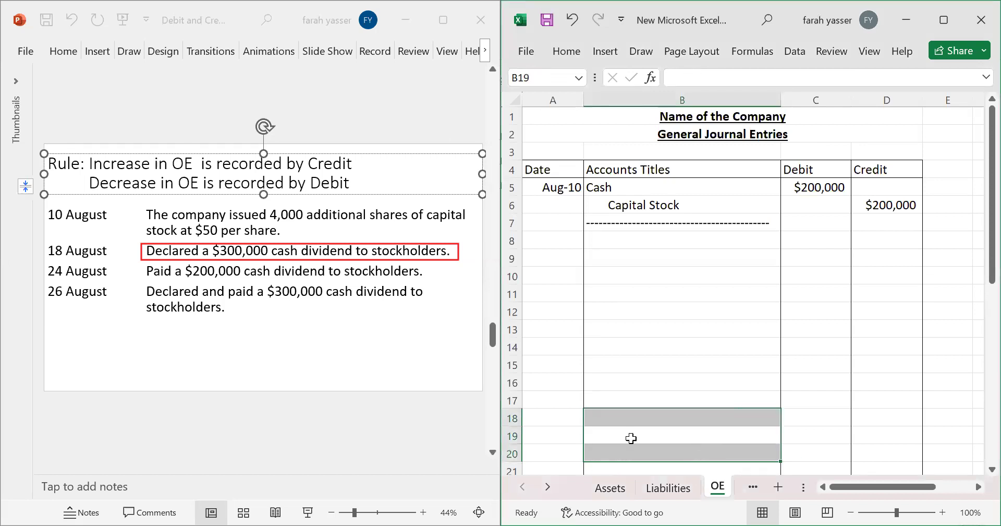
click(617, 421)
text(Dividends)
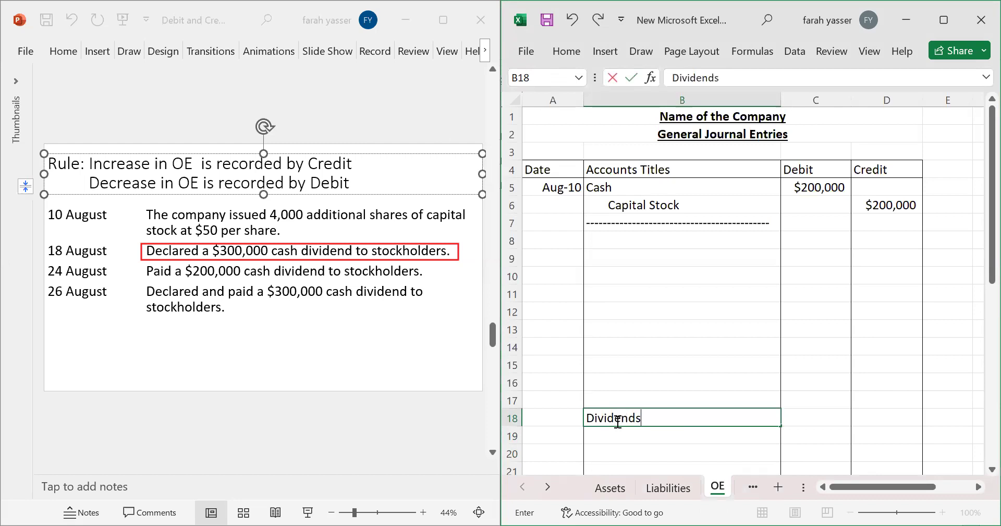
text( = OE)
click(812, 412)
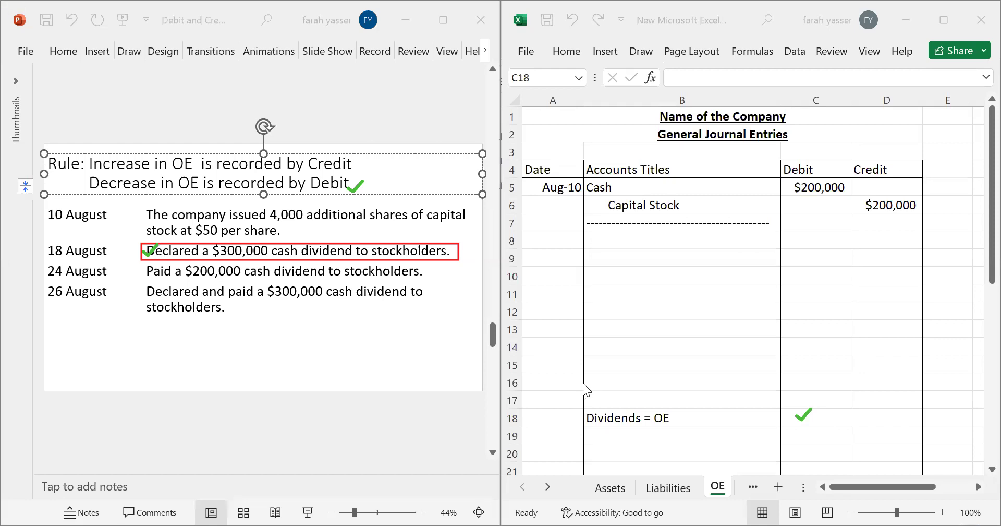
Step: Enter Dividends Payable in B19 as the second account of the dividend declaration
click(606, 441)
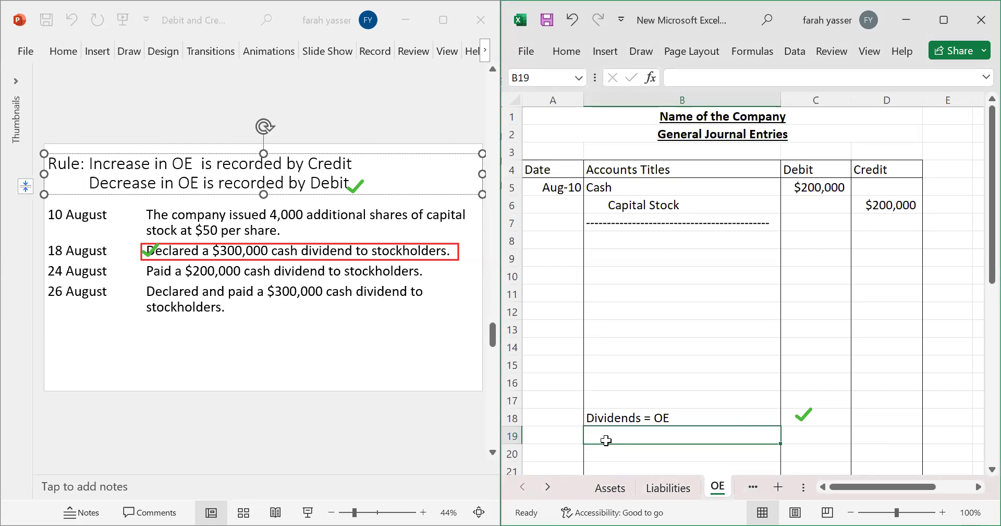
text(Divi)
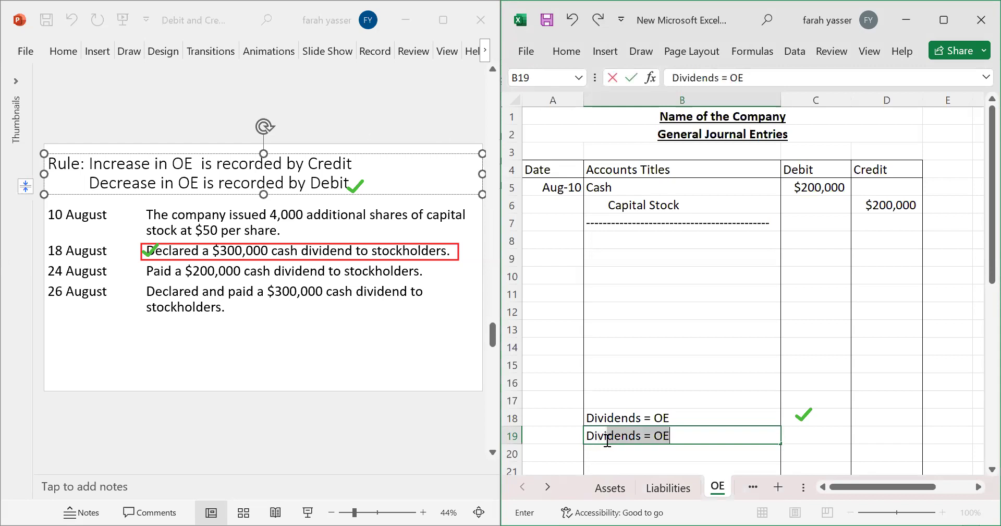
text(dends Payable)
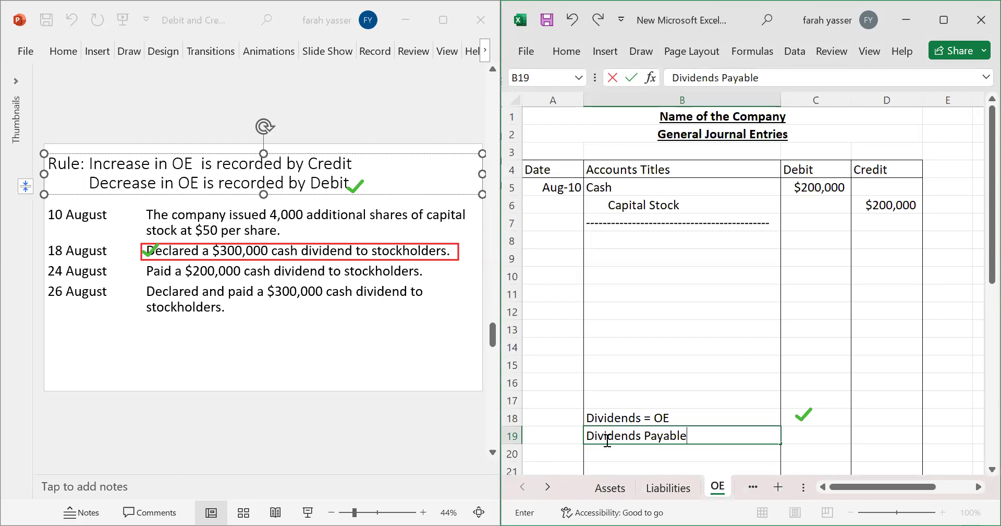
key(Tab)
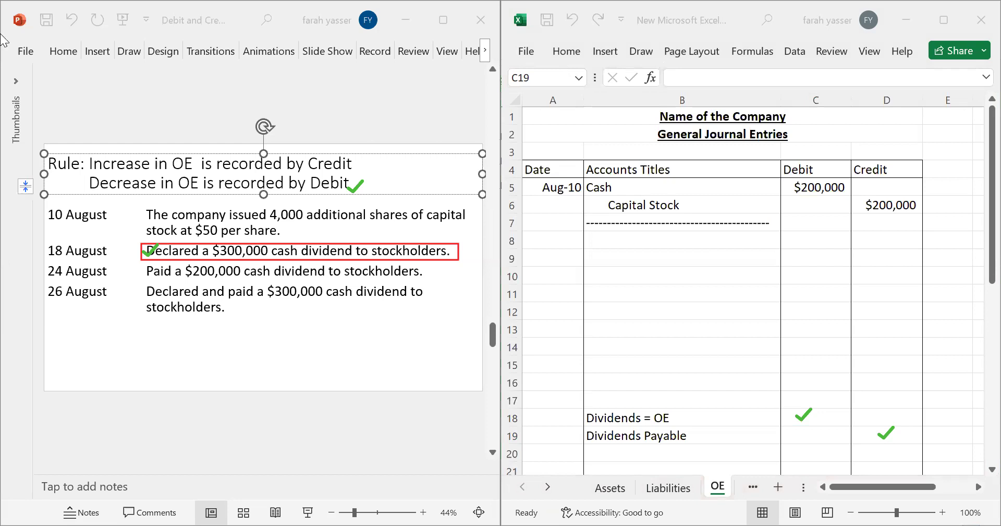
Step: Record the debit line in row 8: date 18, account Dividends, debit amount $300,000
click(566, 239)
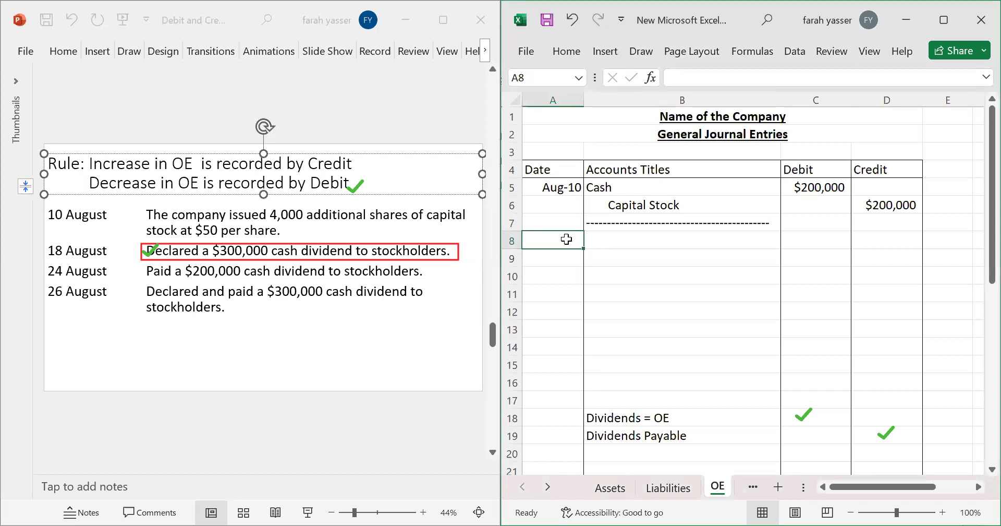
text(18)
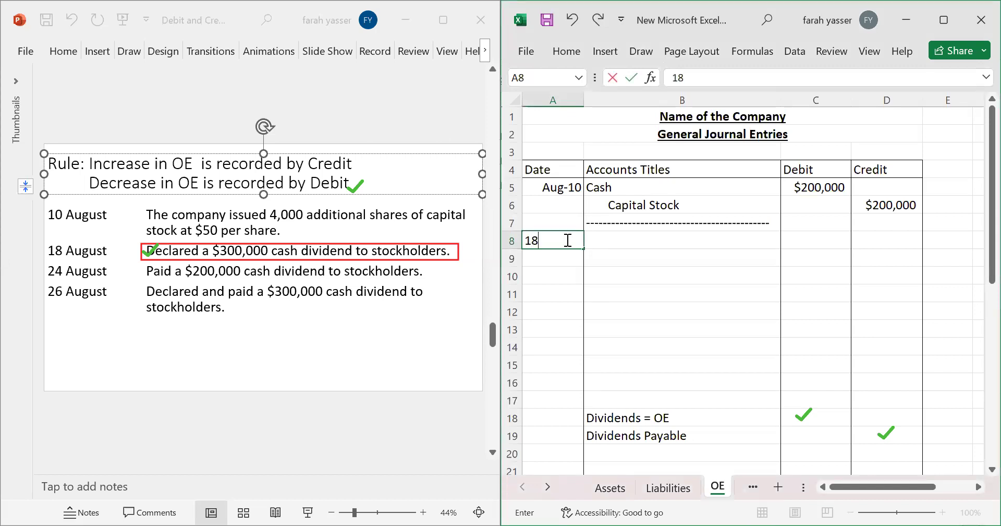
key(Tab)
text(Dividends)
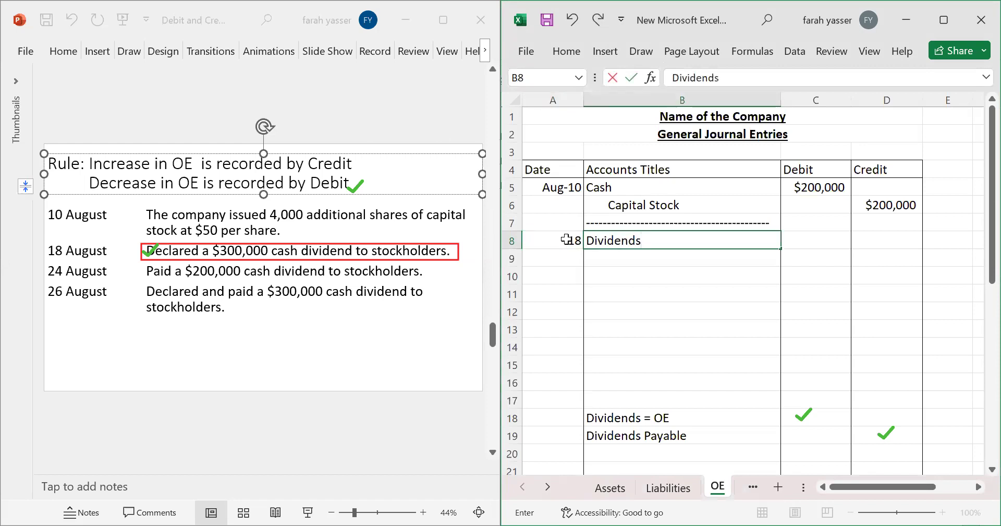
key(Tab)
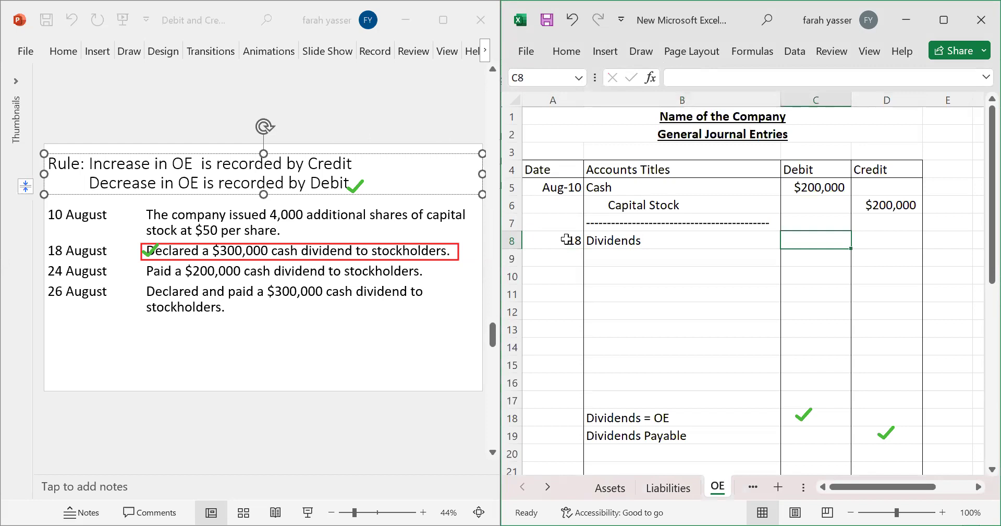
text($3)
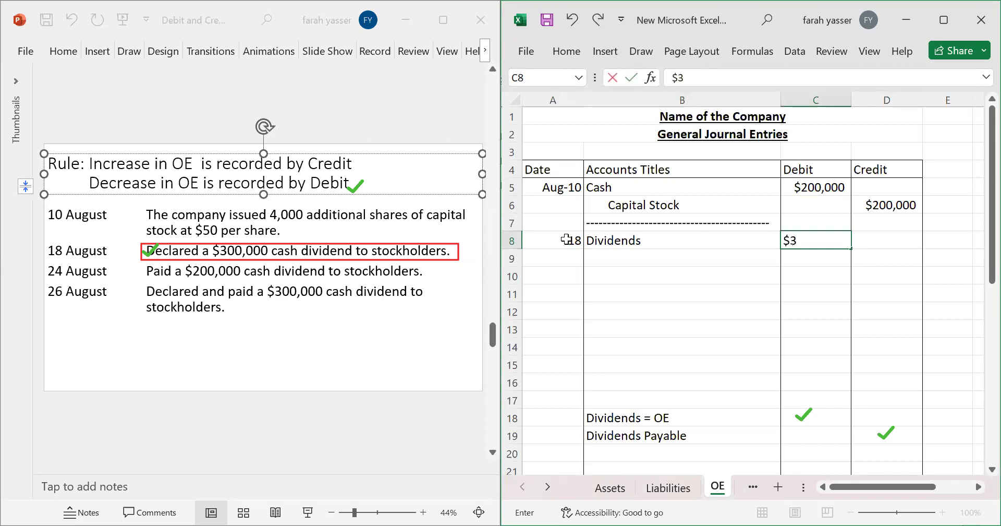
text(00,000)
key(Return)
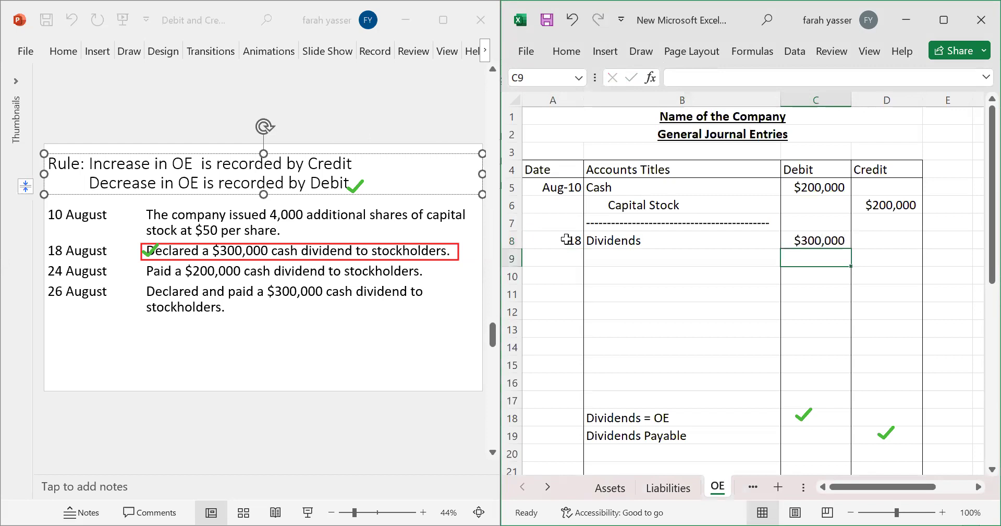
Step: Record the credit line in row 9 with an indented Dividends Payable account and a credit amount of $300000
click(612, 261)
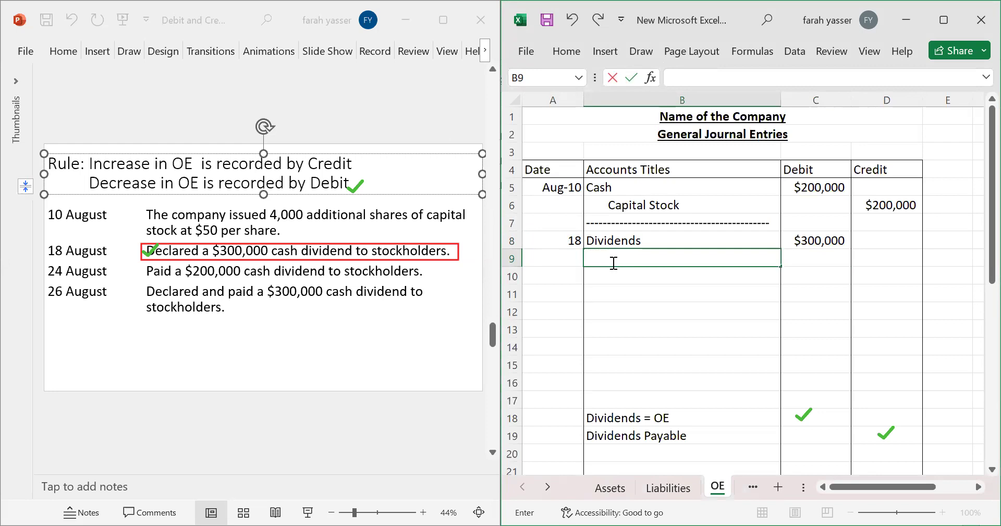
text(Dividends)
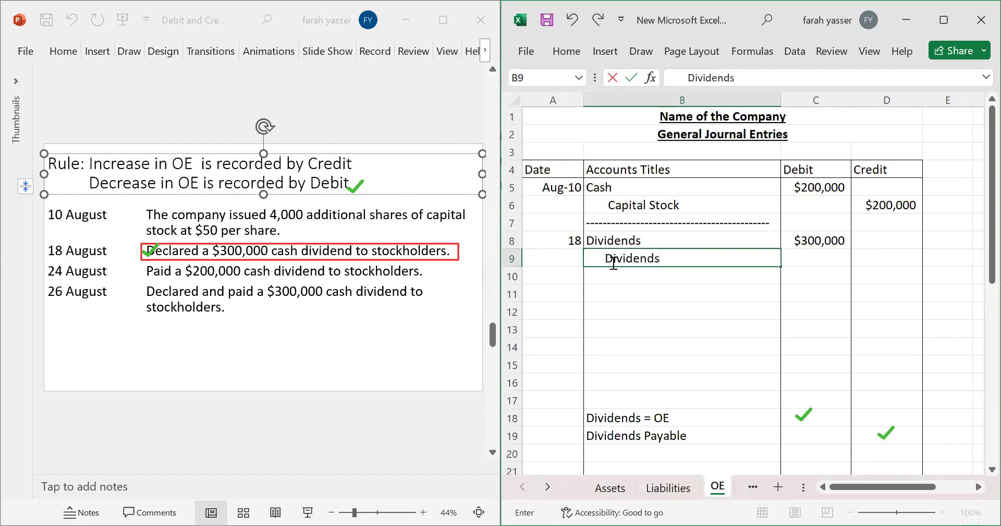
text( Payable)
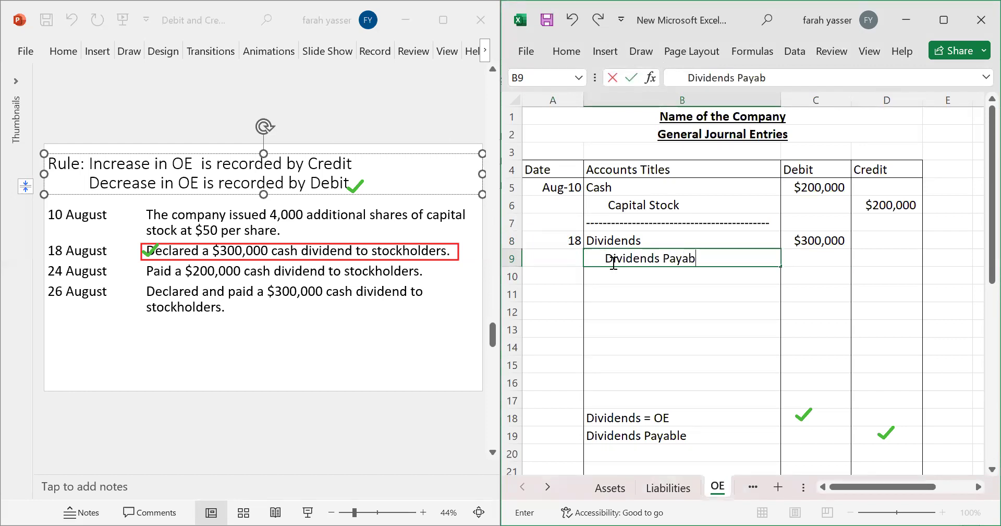
key(Tab)
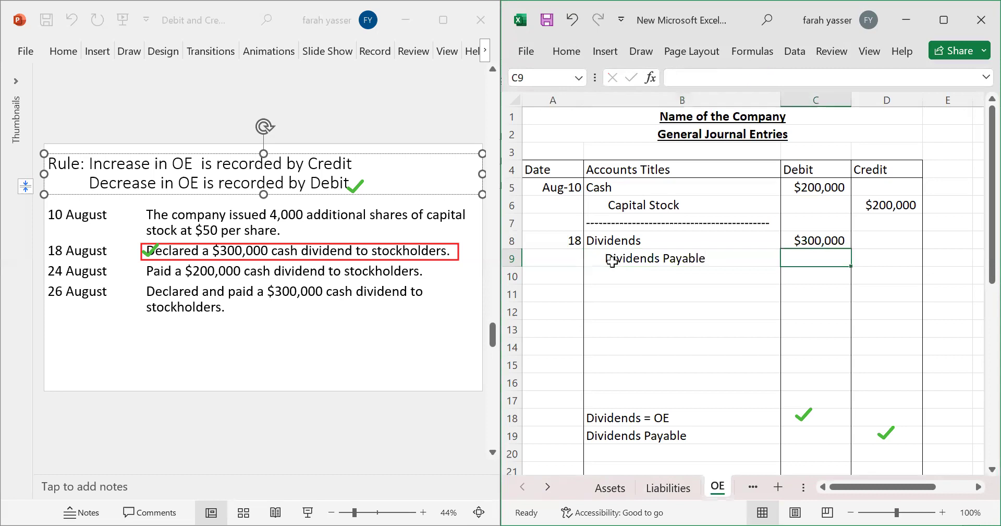
key(Tab)
text($)
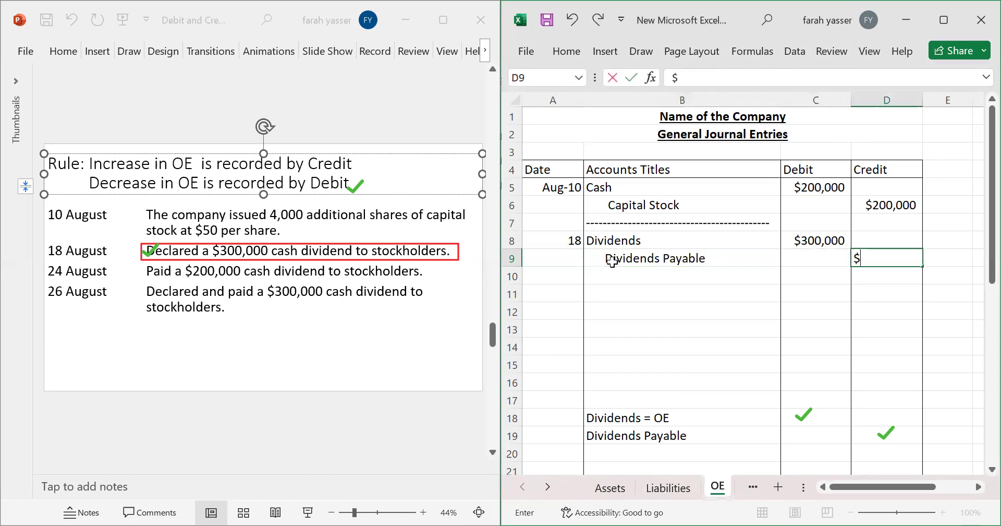
text(300000)
key(Return)
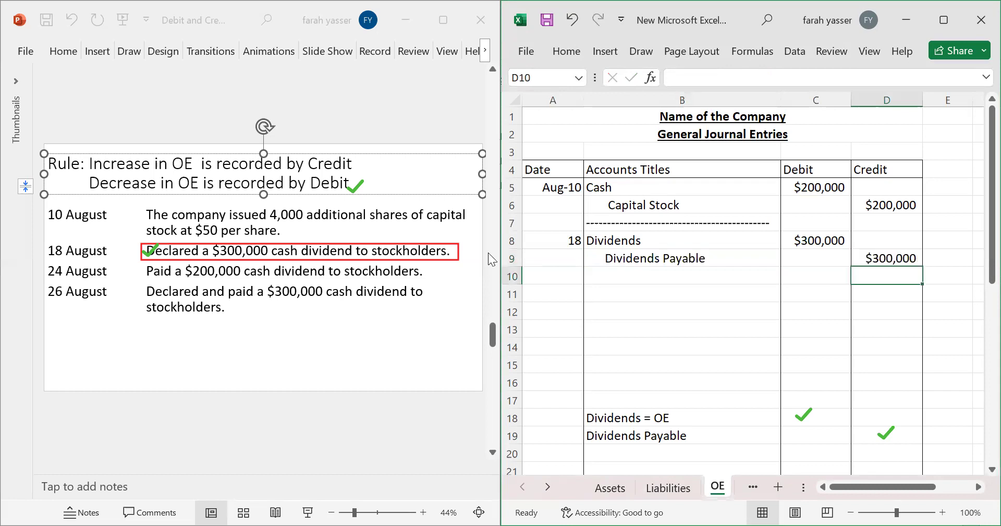
Step: Close the dividend declaration entry with a dashed separator line in B10, accepting the suggested correction that stores it as text
click(618, 274)
text(-)
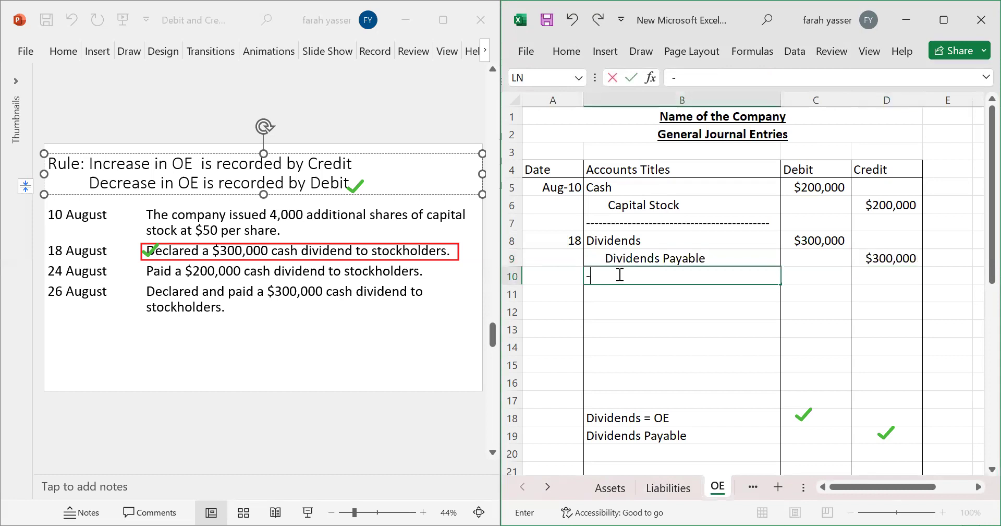
text(-------------------------------------------)
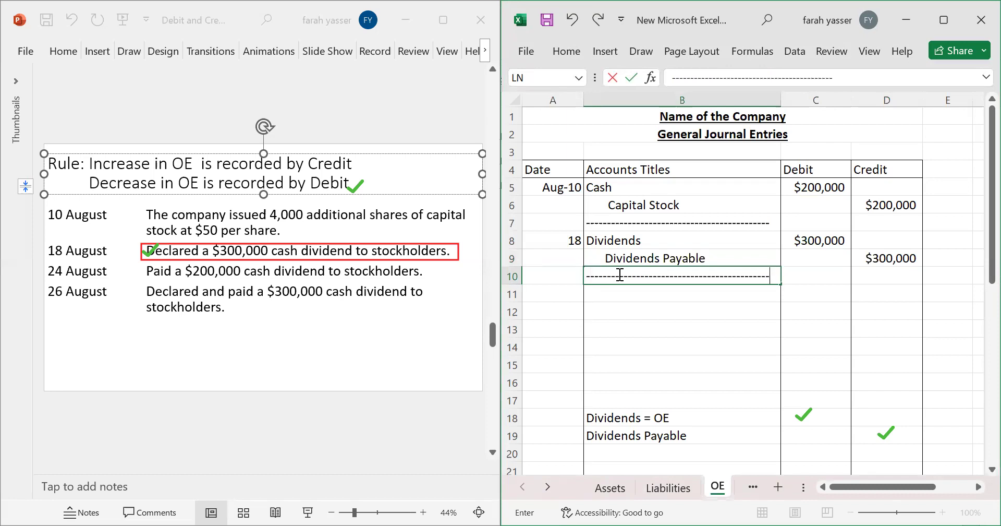
key(Return)
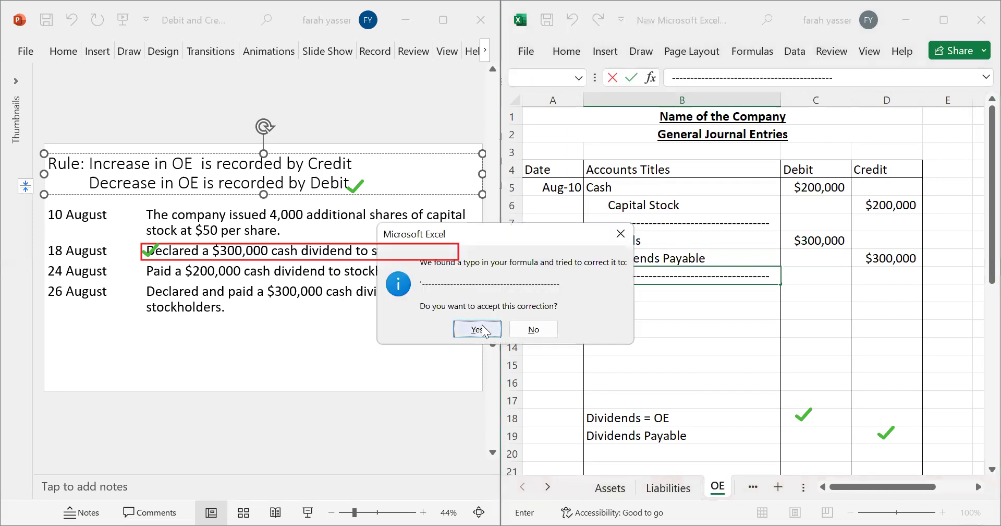
click(477, 329)
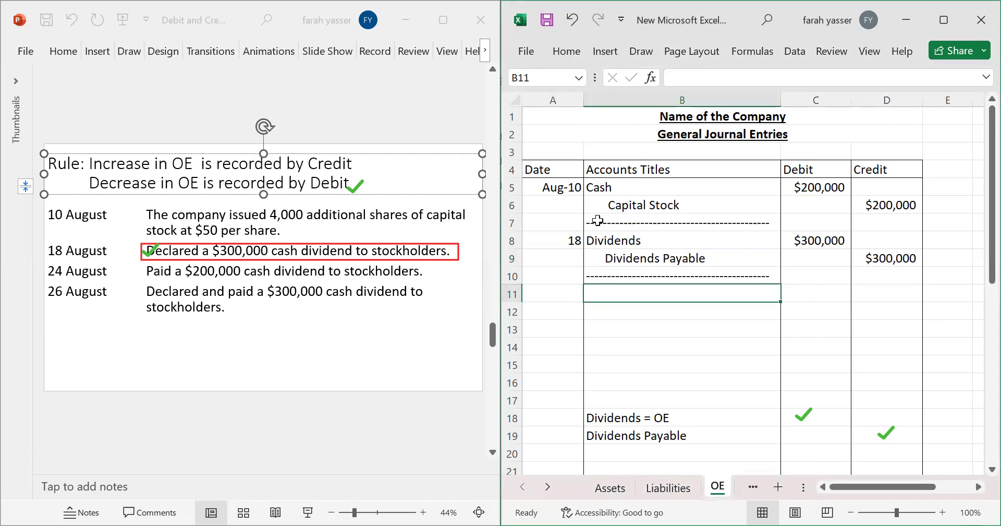
click(710, 259)
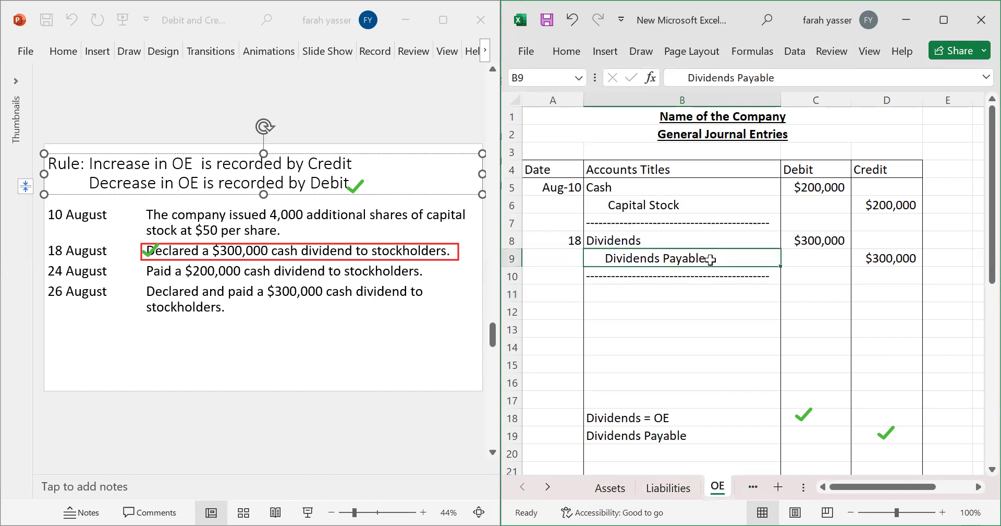
click(875, 262)
click(573, 294)
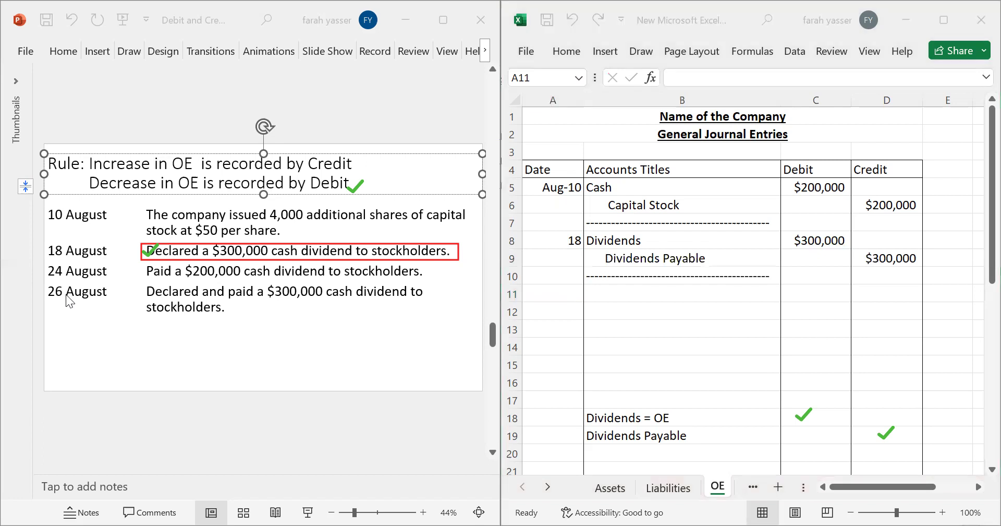
key(Escape)
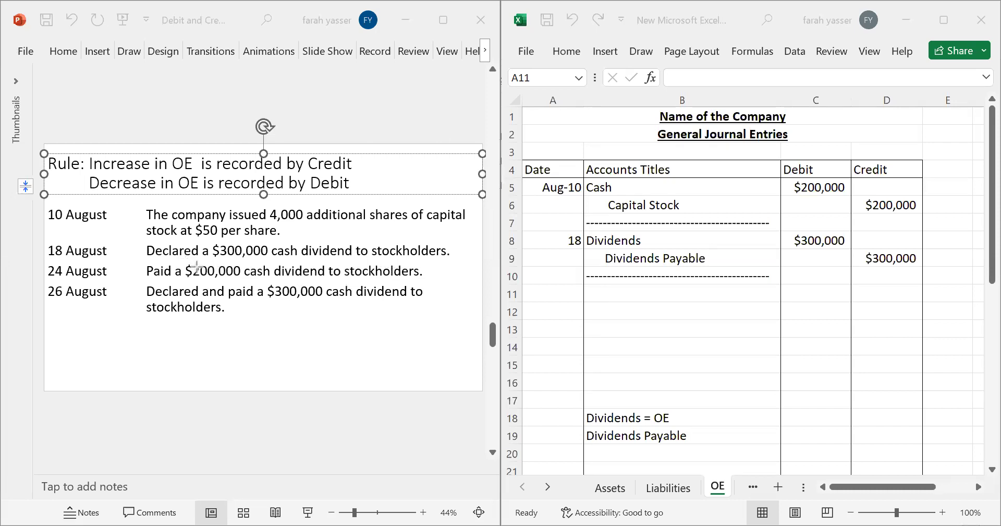
drag(184, 262, 406, 282)
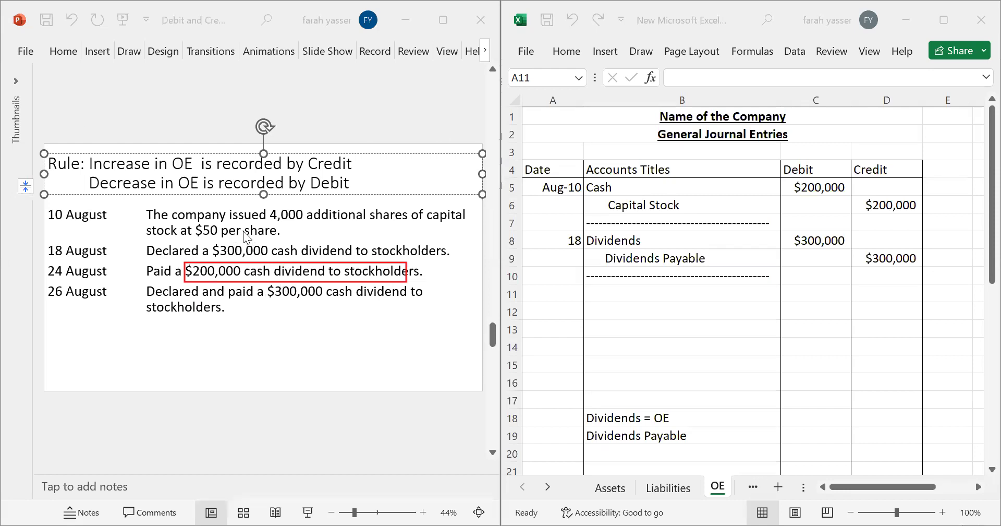
click(599, 296)
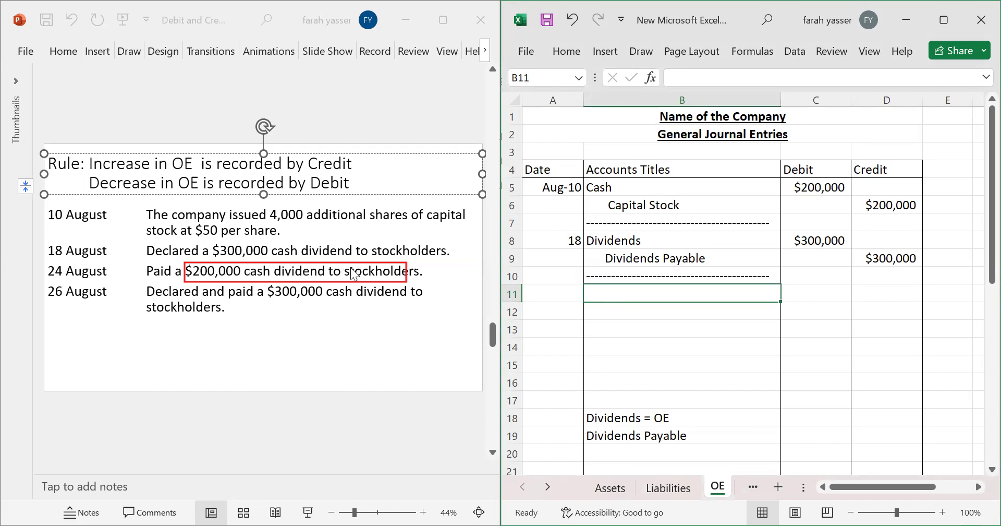
Step: Record the debit line in row 11: date 24, account Dividends Payable, debit amount $200,000
click(561, 294)
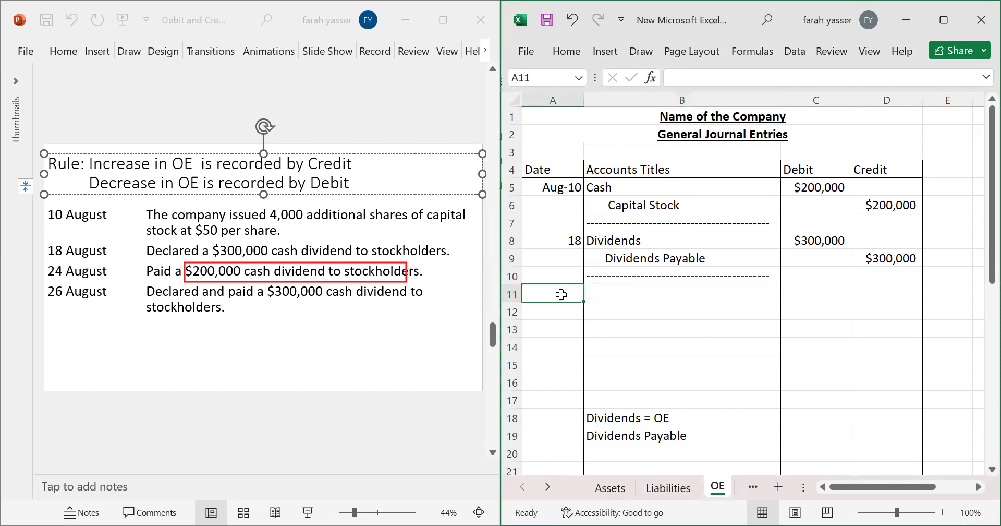
text(24)
key(Tab)
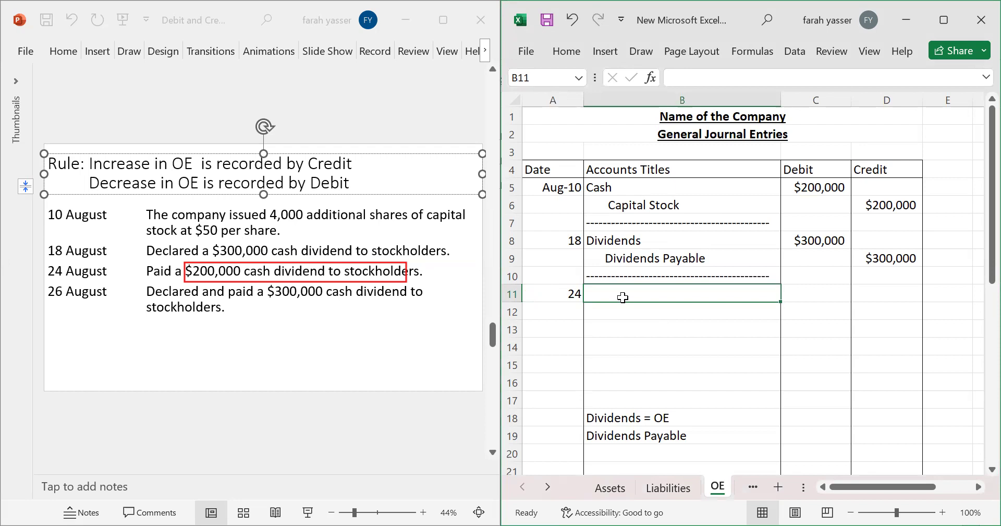
text(Dividends)
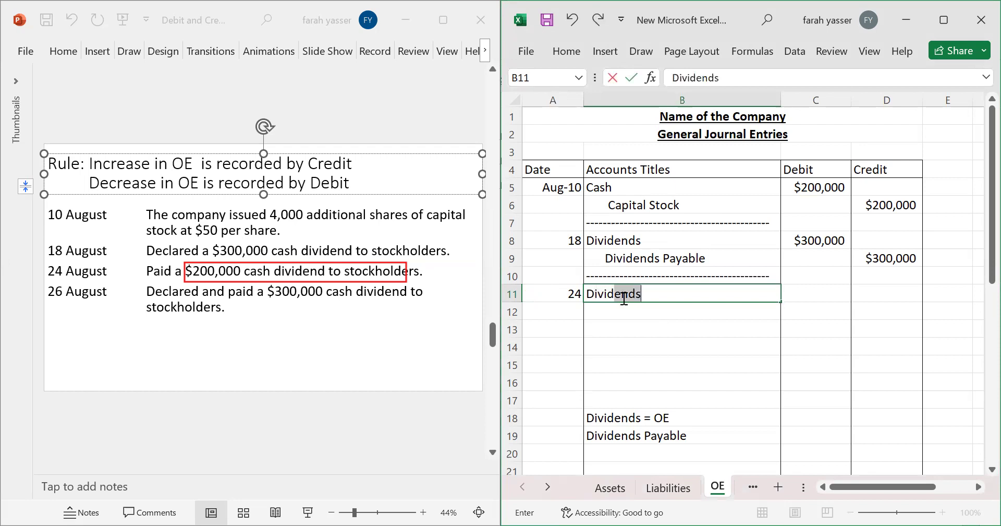
text( Payable)
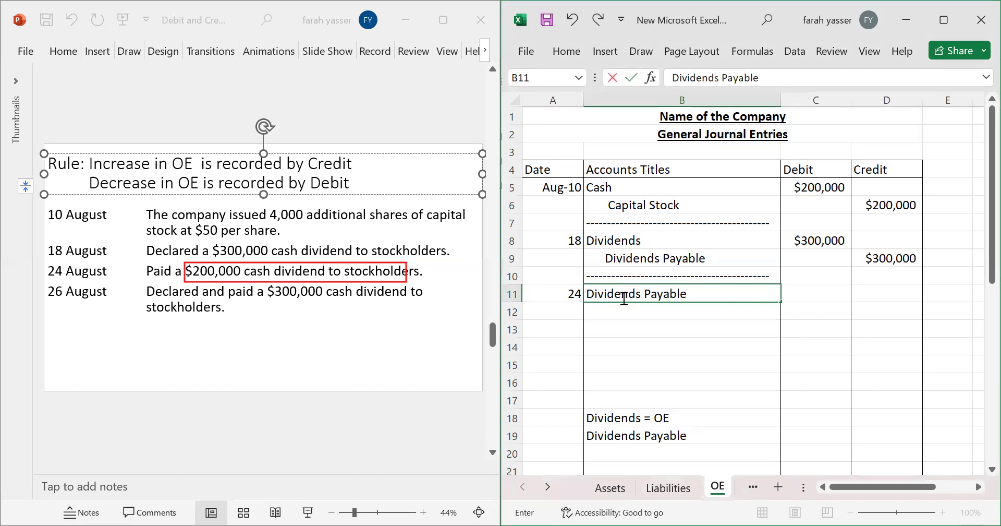
key(Tab)
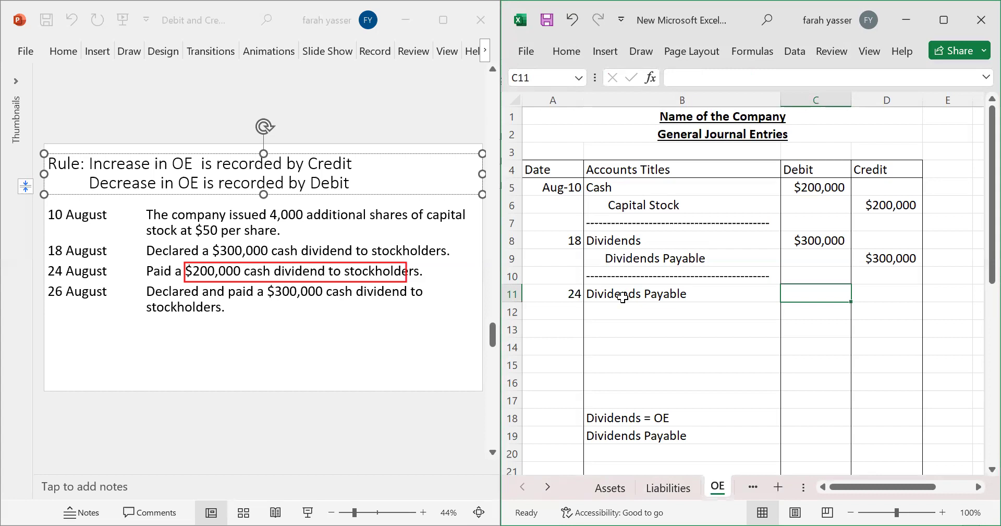
text(200000)
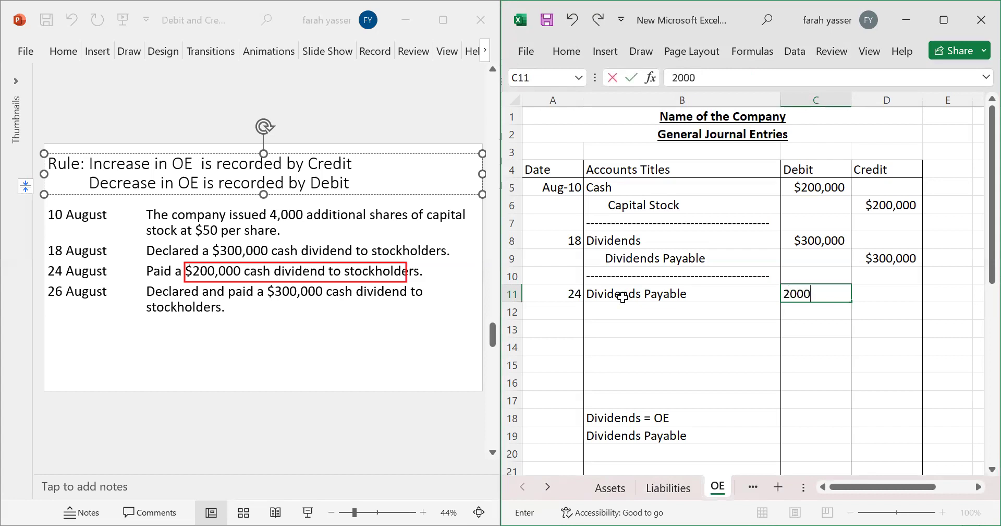
click(784, 293)
text($)
key(Return)
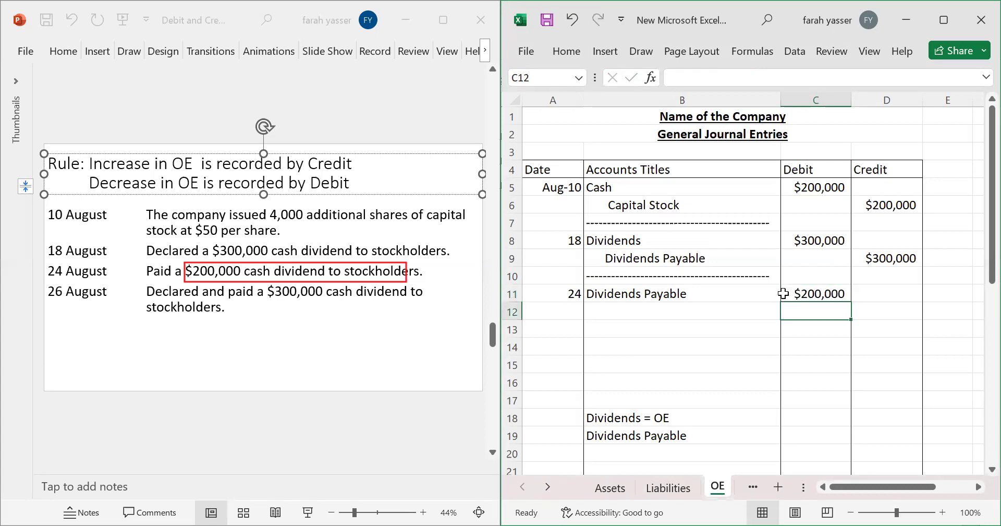
Step: Record the credit line in row 12 with an indented Cash account and a credit amount of $200,000
click(686, 313)
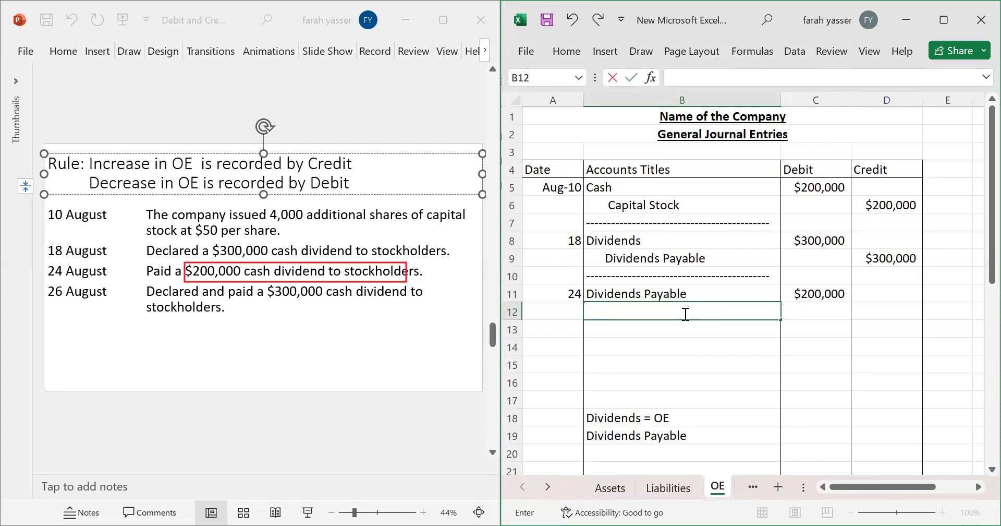
text(cASH)
key(Tab)
key(Tab)
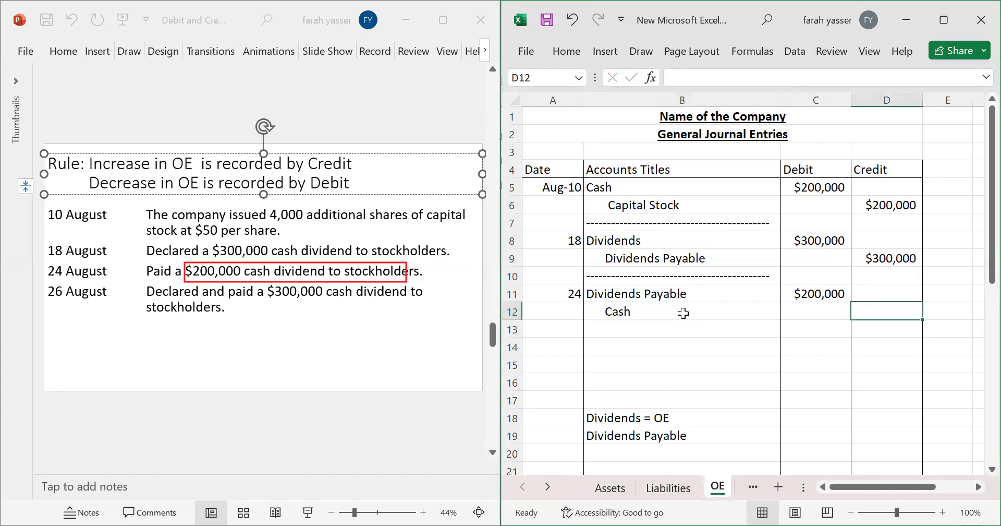
text($)
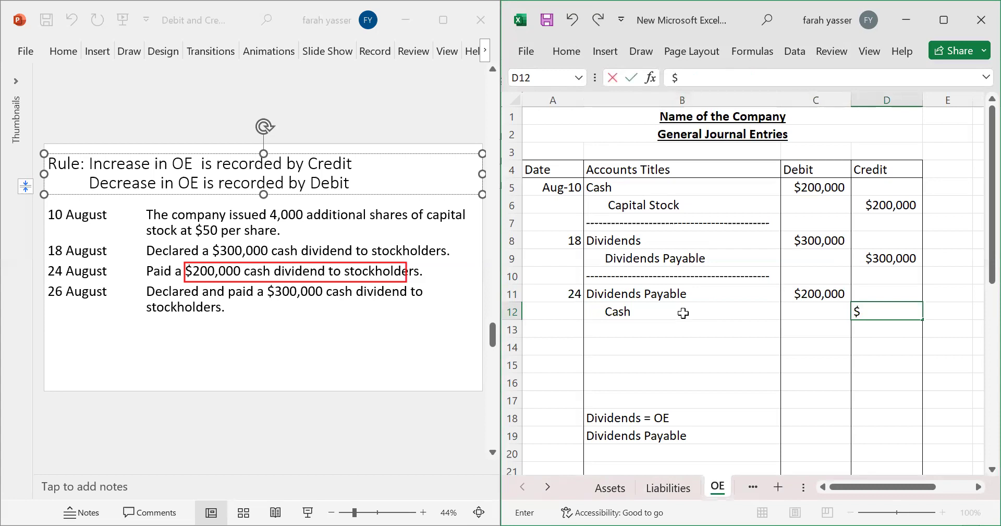
text(200,00000)
key(Return)
Step: Close the dividend payment entry with a dashed separator line in B13, accepting the suggested correction that stores it as text
click(637, 330)
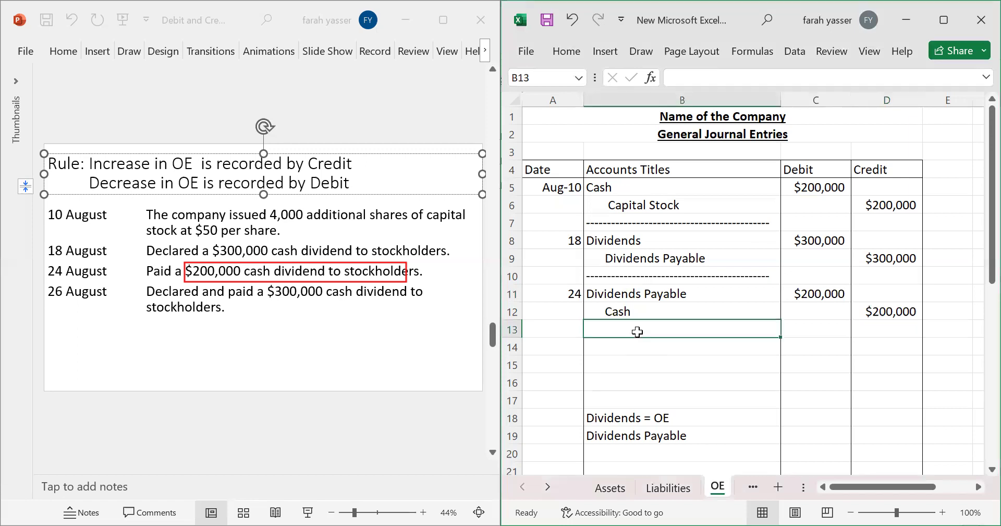
text(______)
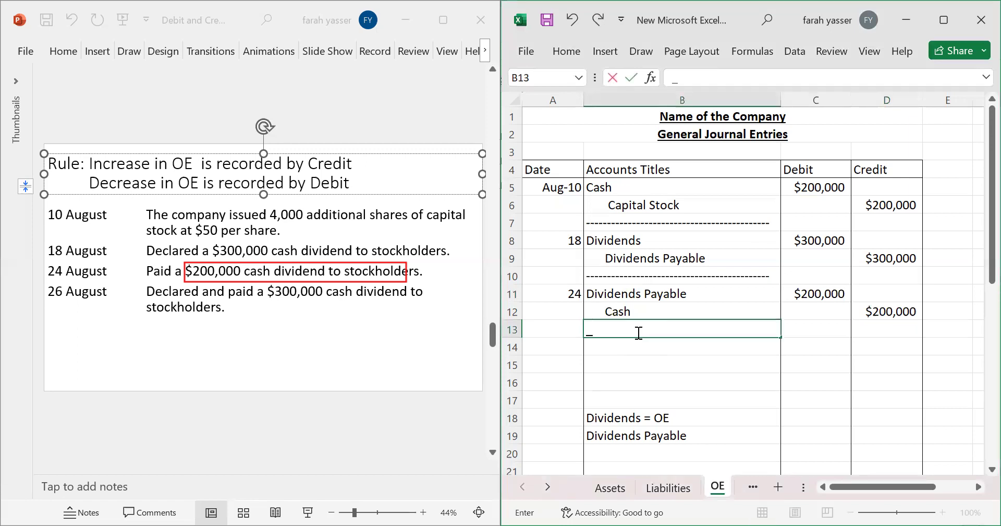
key(BackSpace)
key(BackSpace)
key(BackSpace)
key(BackSpace)
key(BackSpace)
key(BackSpace)
text(-------------------------------------------)
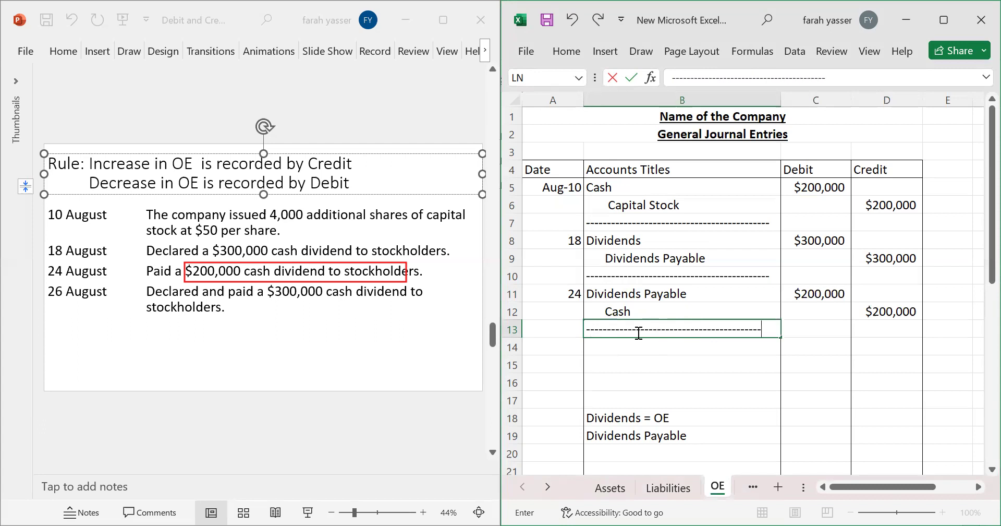
key(Return)
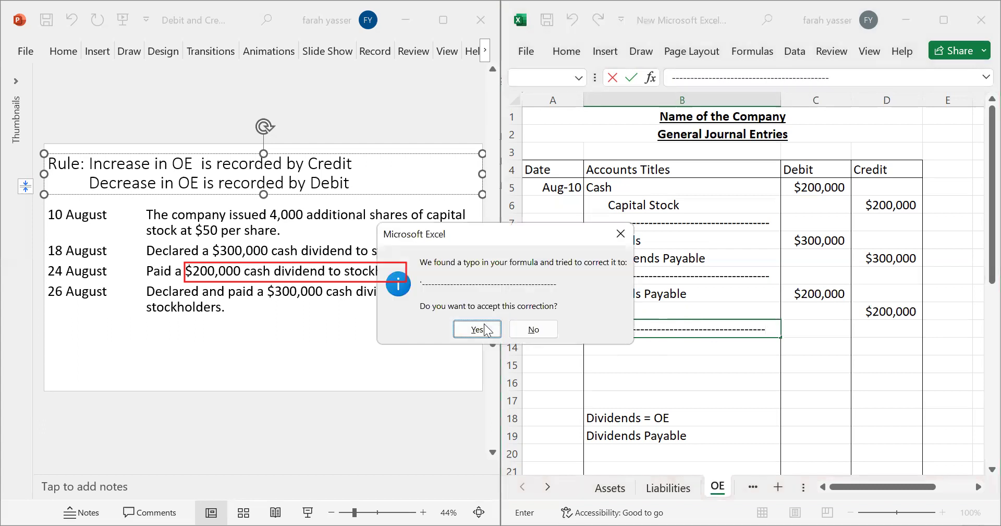
click(477, 329)
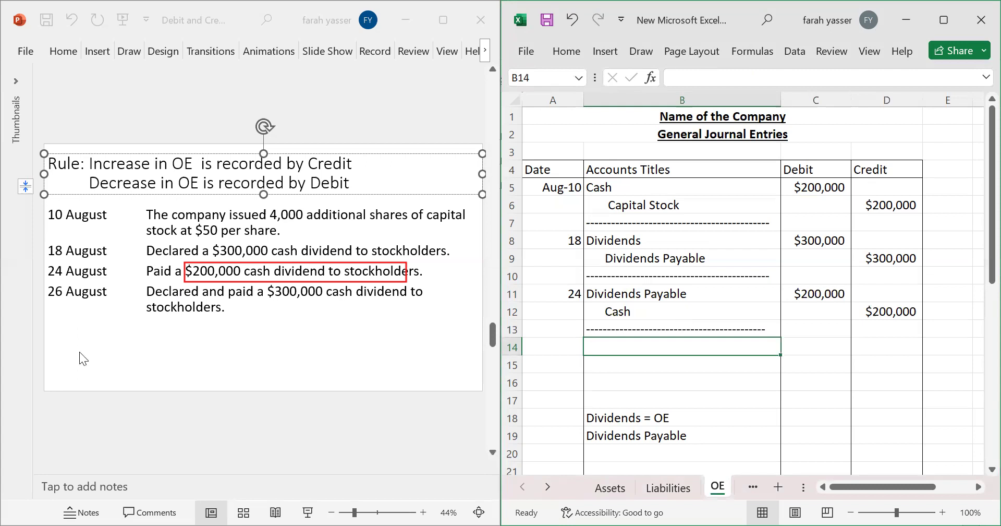
Step: Record the debit line of the 26 August transaction in row 14: date 26, account Dividends, debit amount $300,000
click(54, 317)
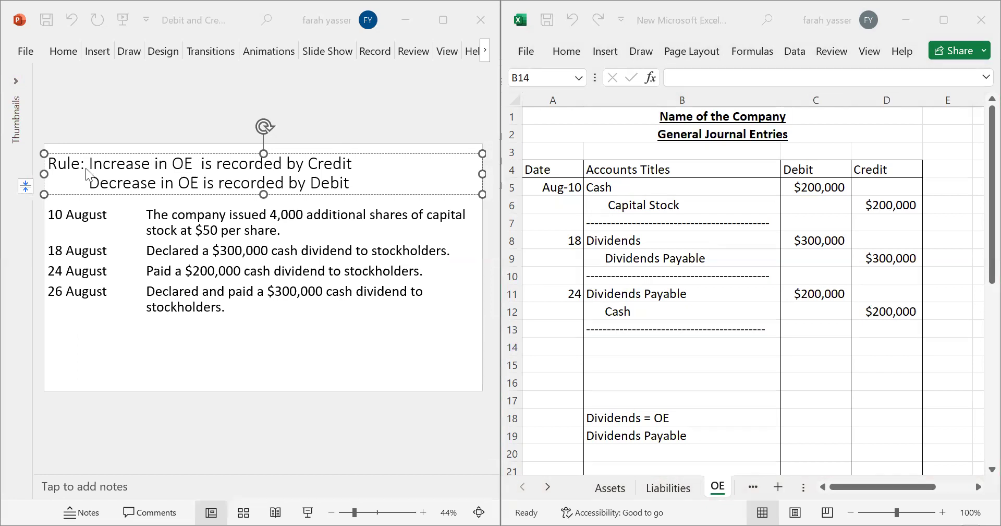
drag(184, 283, 433, 319)
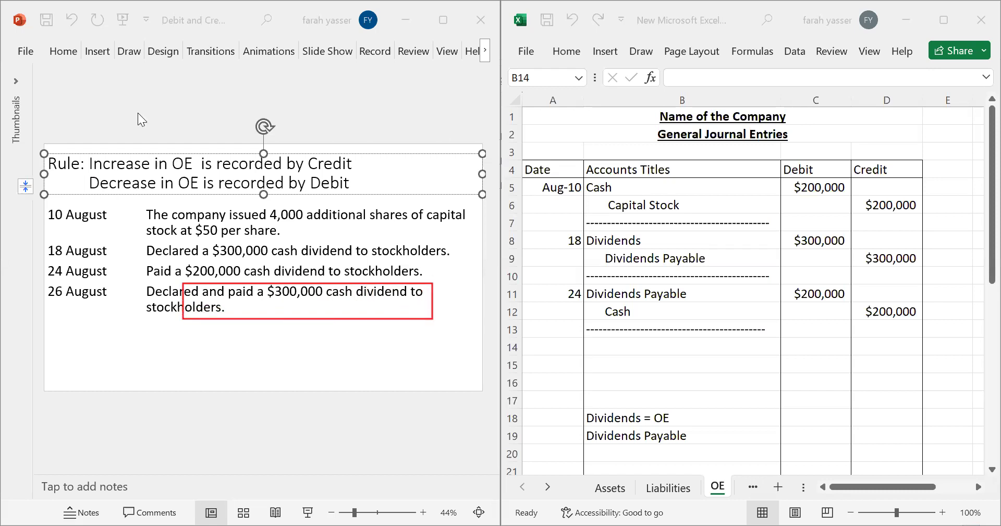
click(567, 346)
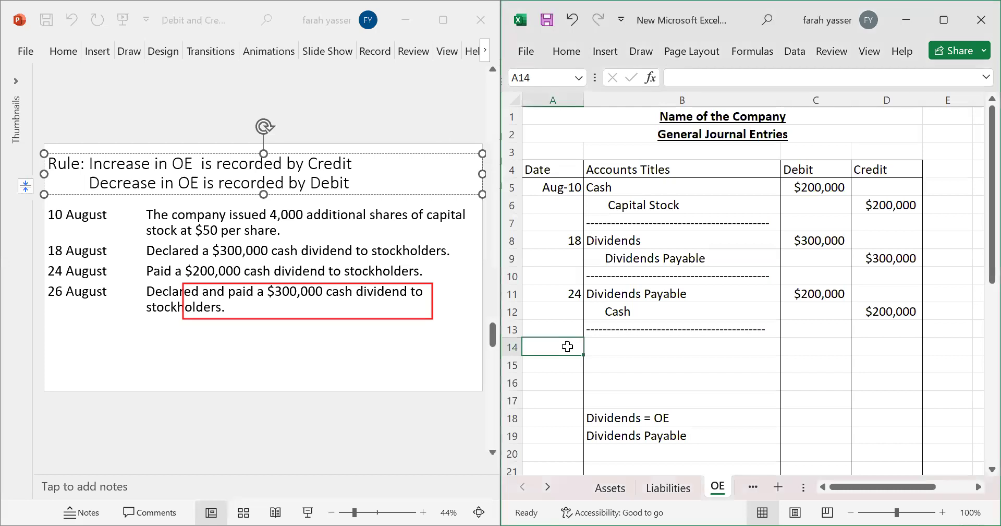
text(26)
key(Tab)
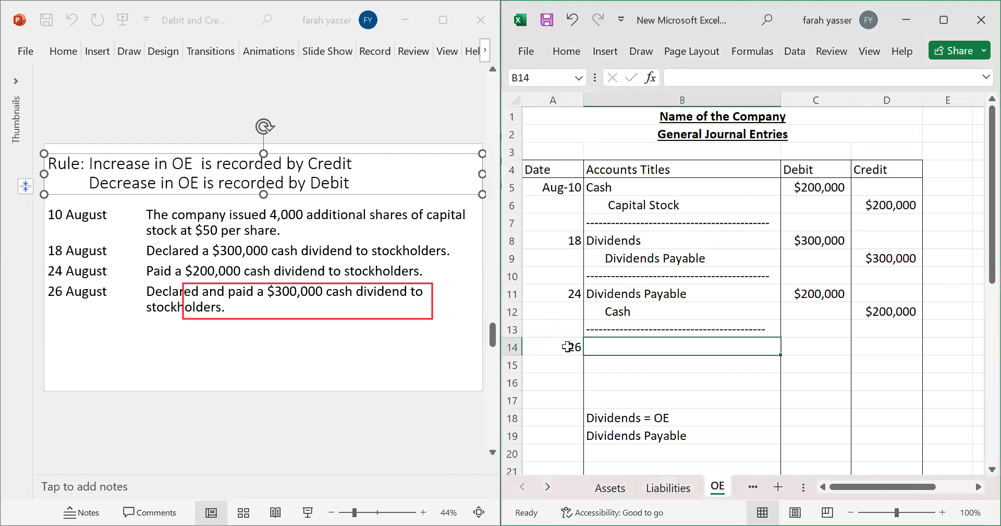
text(Dividends)
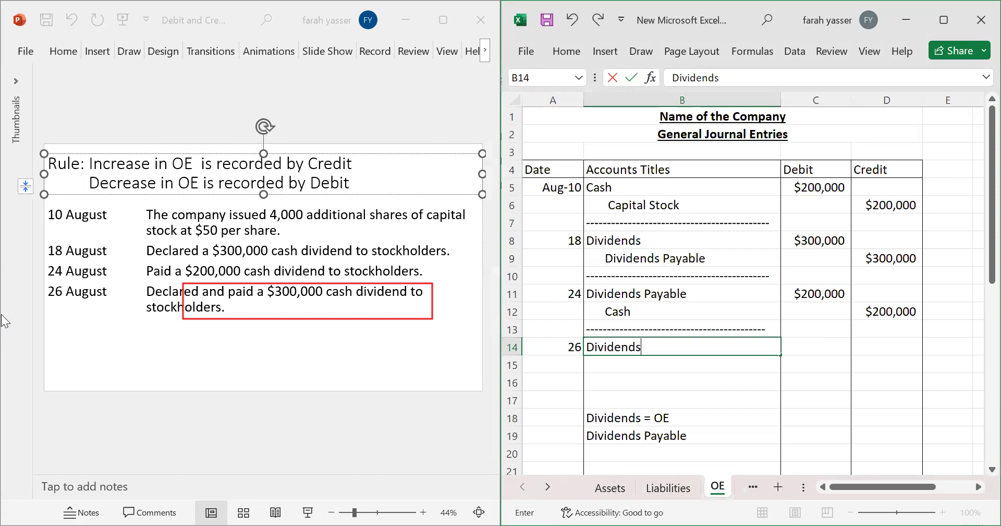
click(276, 184)
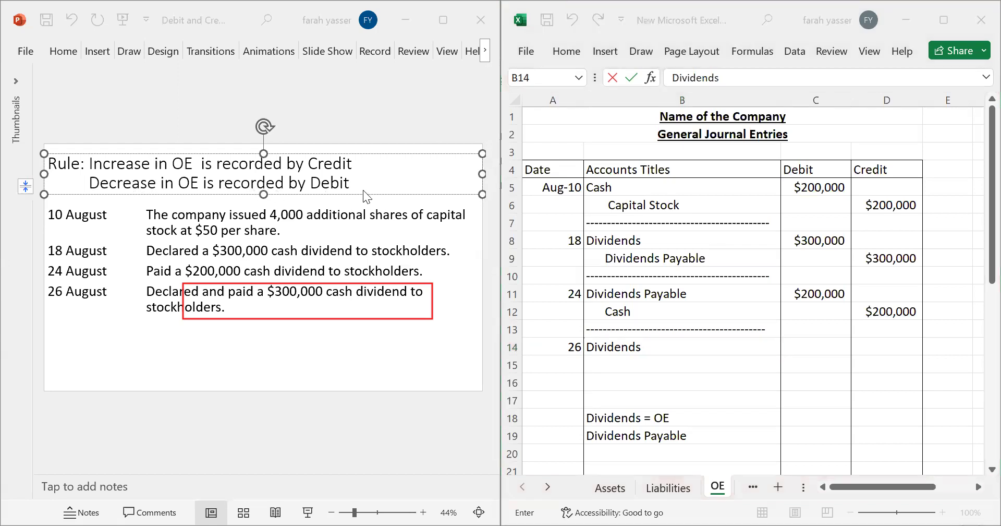
drag(333, 185, 349, 179)
click(803, 346)
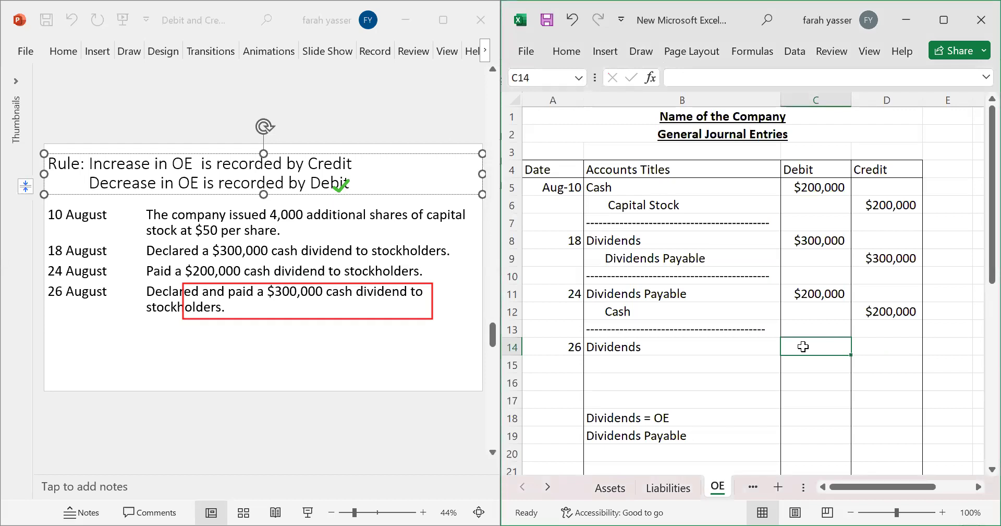
text($300,000)
key(Return)
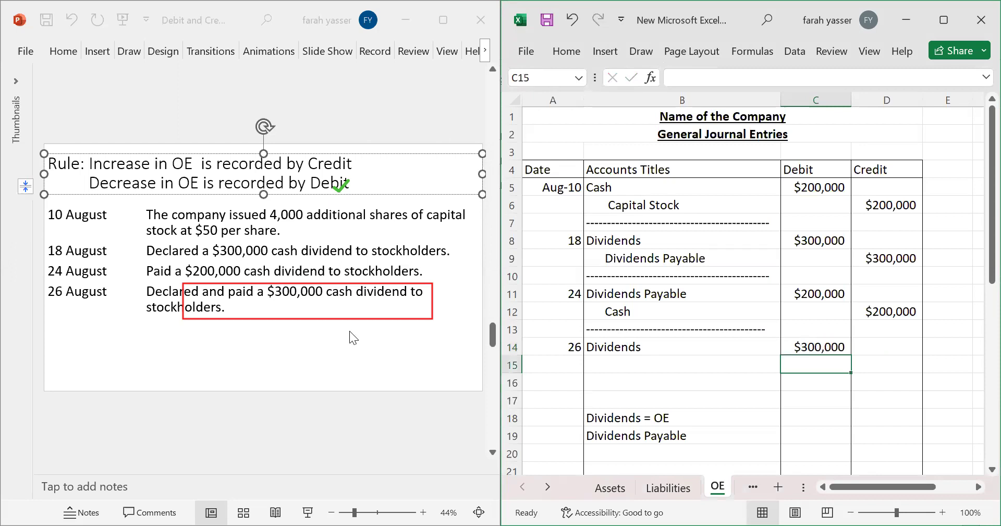
Step: Record the credit line in row 15 with an indented Cash account and a credit amount of $300,000
click(621, 364)
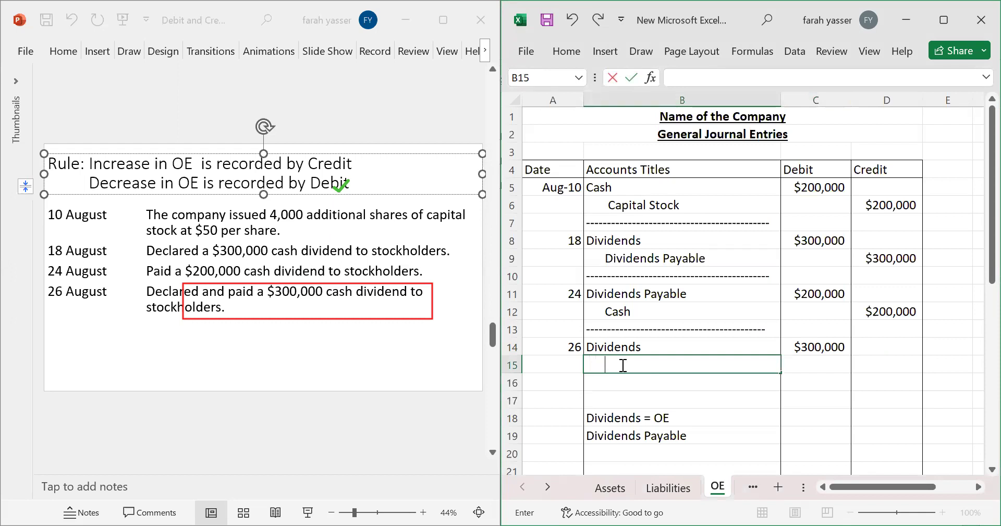
text(Cash)
key(Tab)
key(Tab)
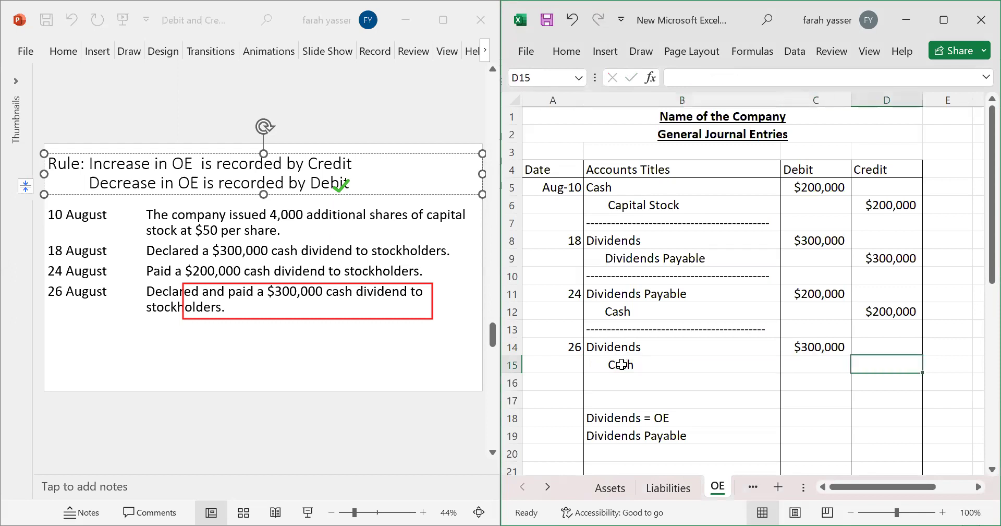
text($)
text(300,)
text(00000)
key(Return)
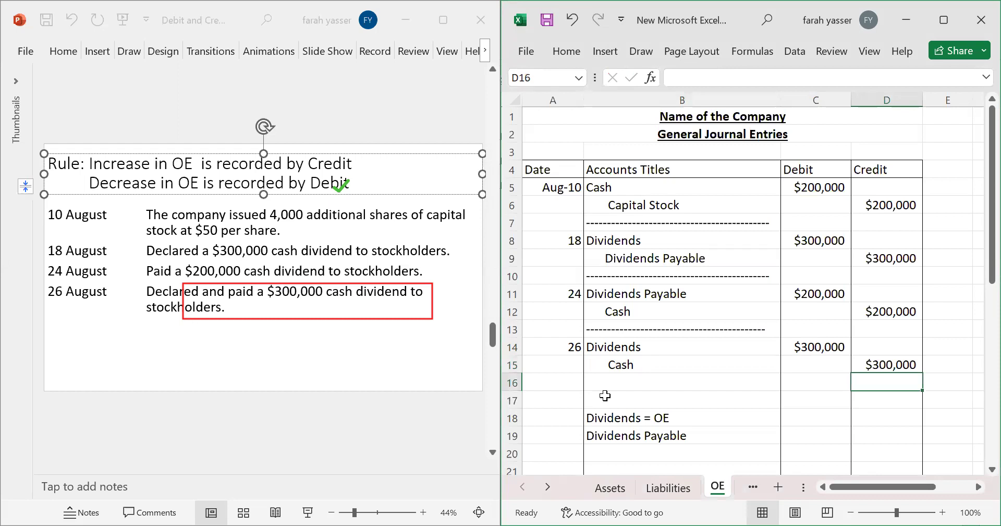
Step: Delete the helper notes about Dividends and Dividends Payable in B18:B19 below the journal entries
drag(595, 416, 633, 436)
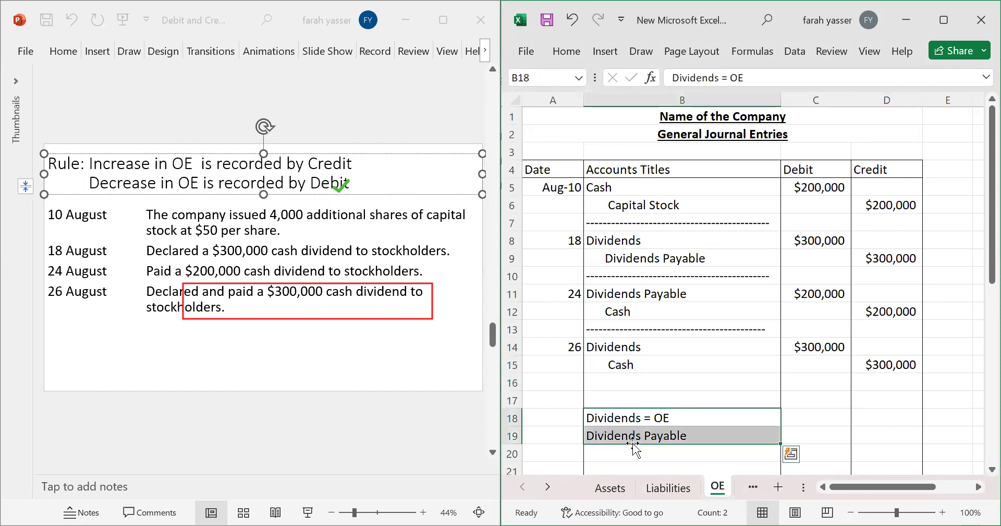
key(Delete)
key(Return)
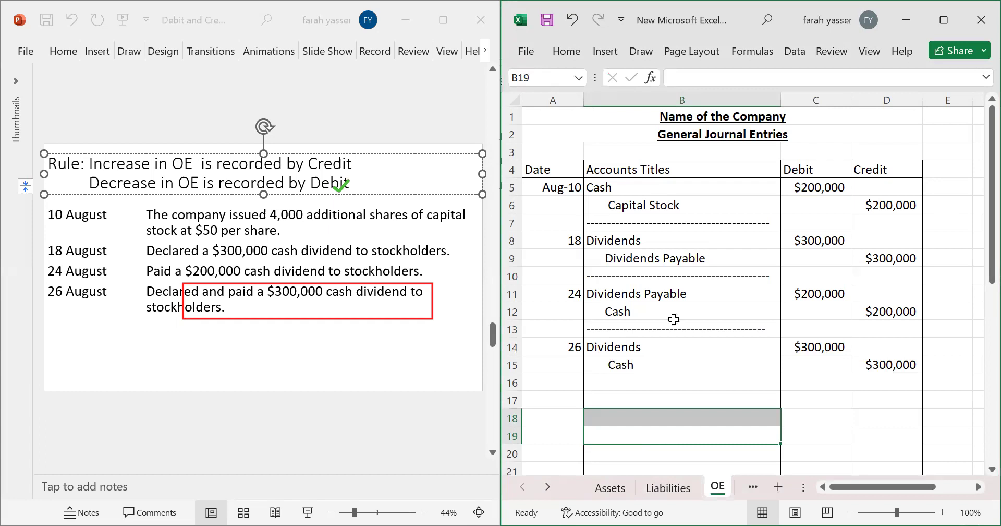
Step: Check the Capital Stock credit and the Dividends debits against the slide's rule for increases and decreases in owners' equity
click(705, 208)
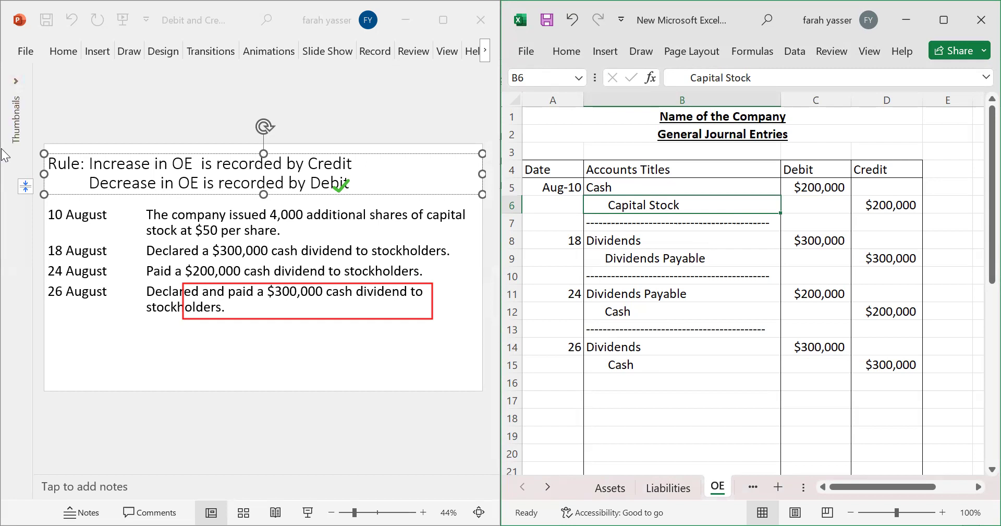
click(155, 156)
click(320, 158)
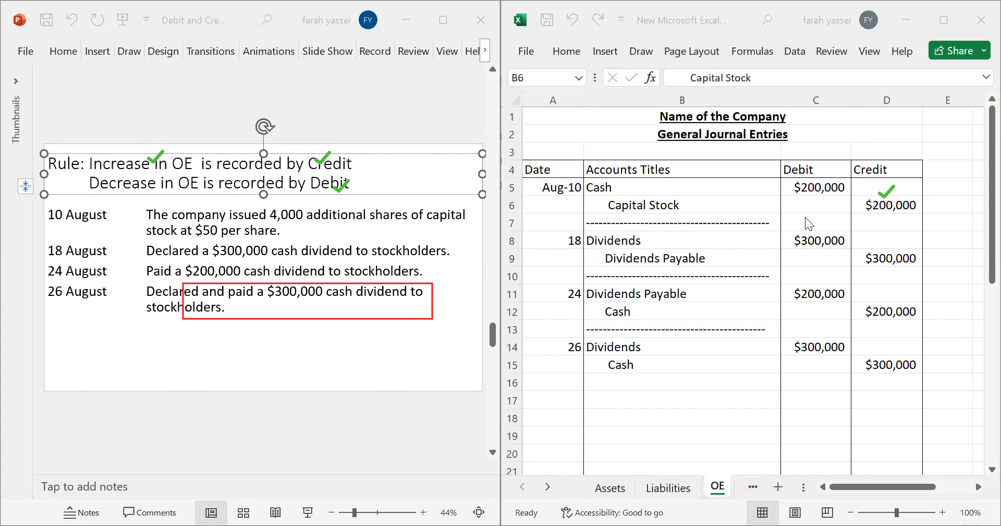
click(794, 238)
click(800, 348)
click(342, 194)
key(Escape)
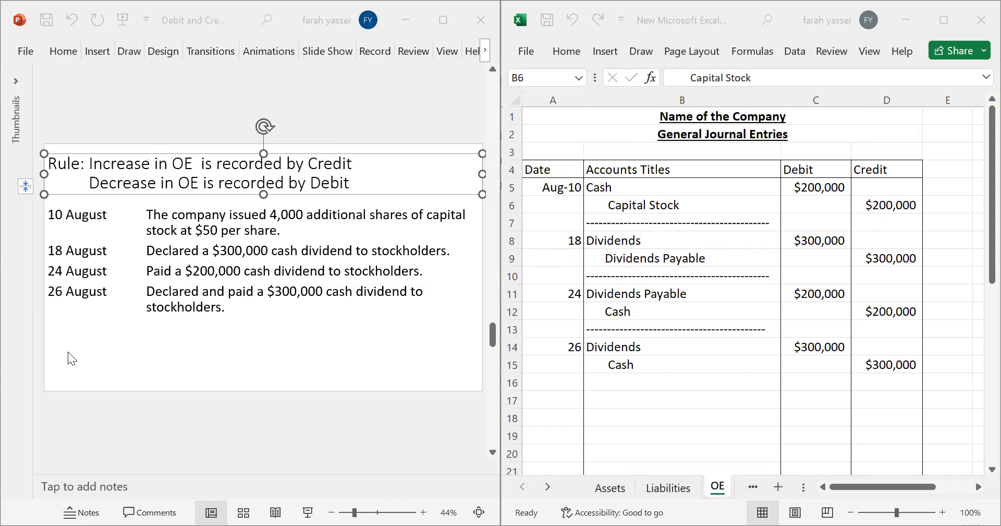